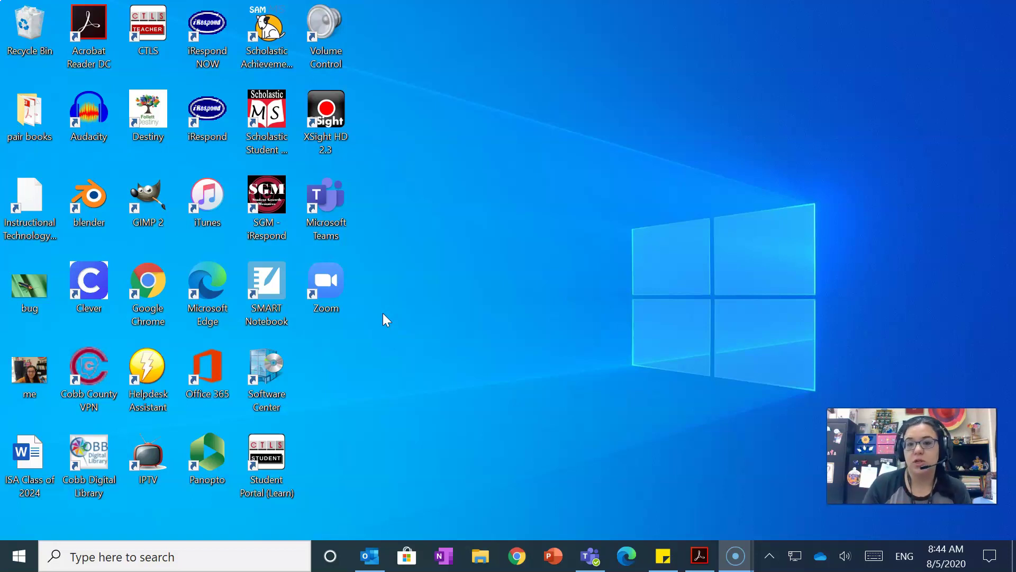
Launch Google Chrome from its desktop shortcut.
{"action": "double_click", "coordinate": [146, 324]}
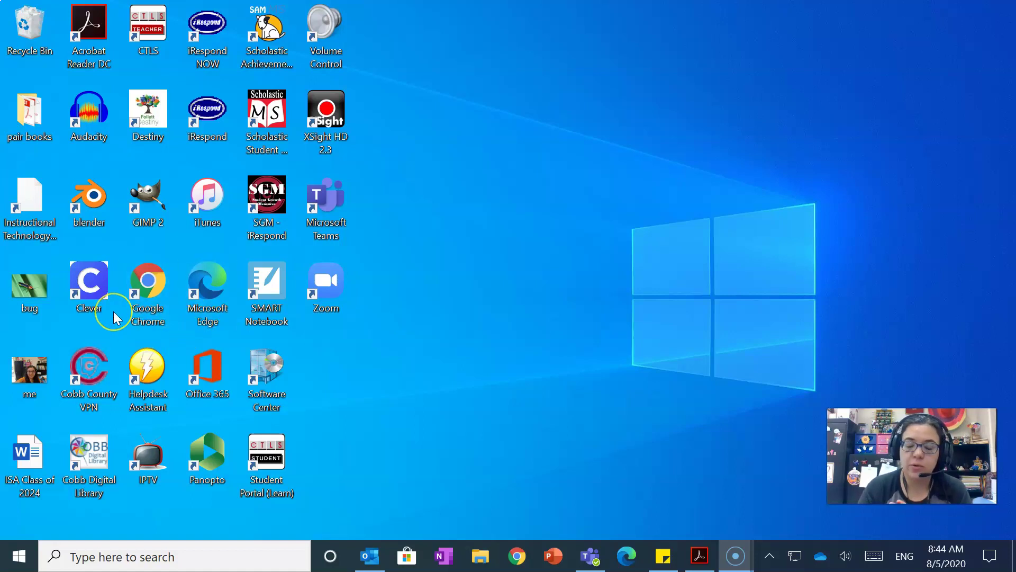
{"action": "double_click", "coordinate": [154, 296]}
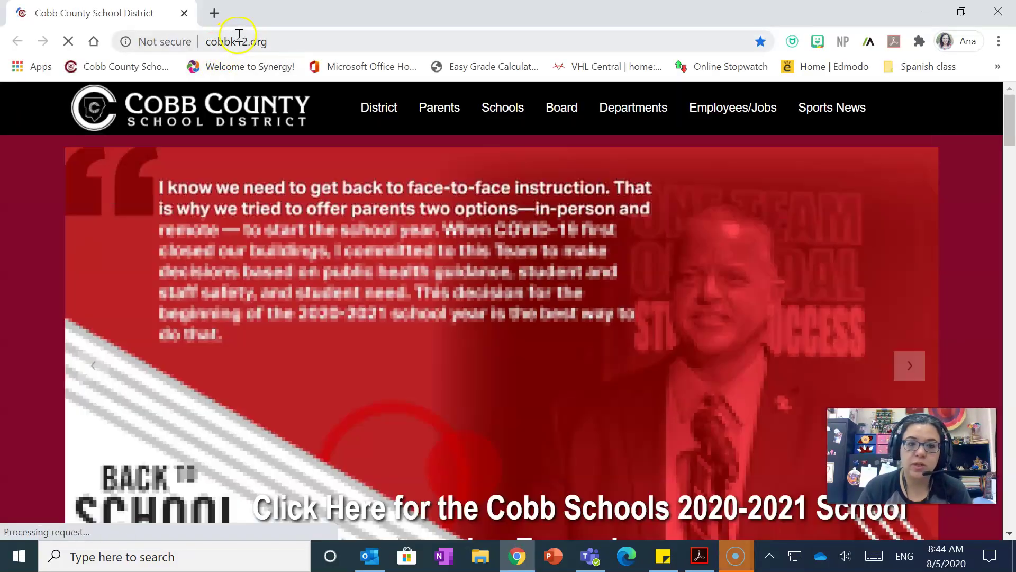
{"action": "left_click", "coordinate": [239, 38]}
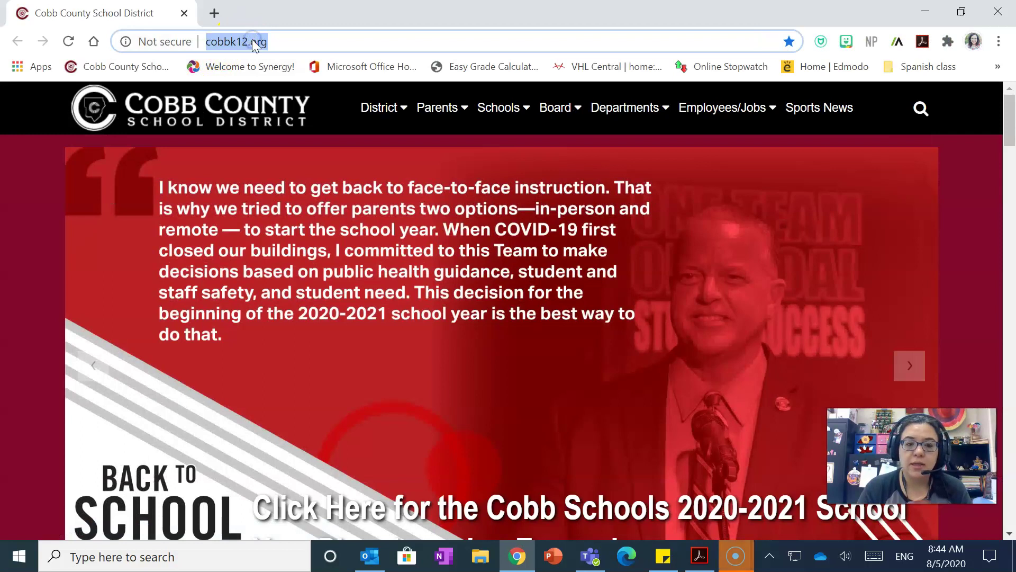
{"action": "type", "text": "www.v"}
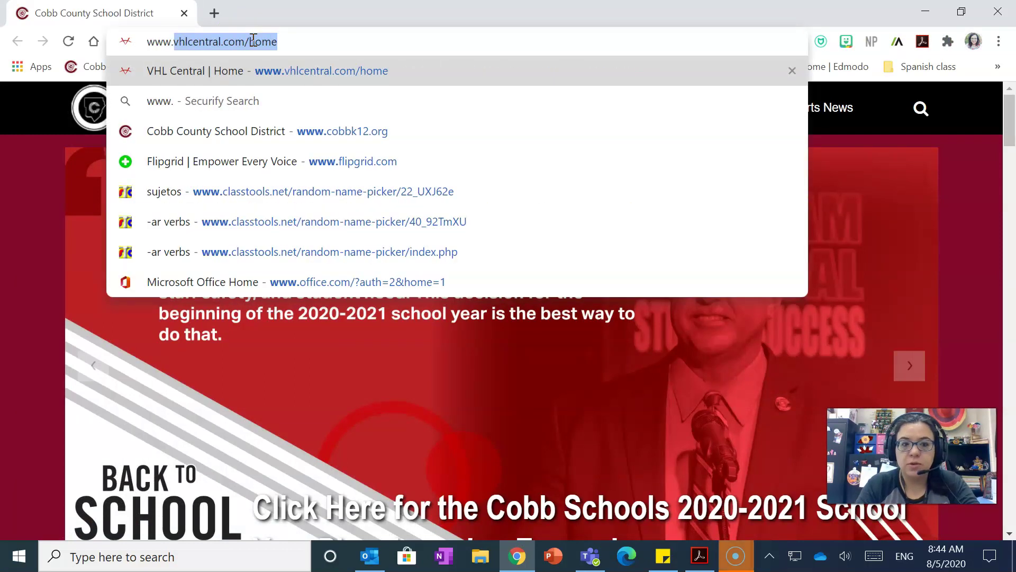
{"action": "type", "text": "hlcentra"}
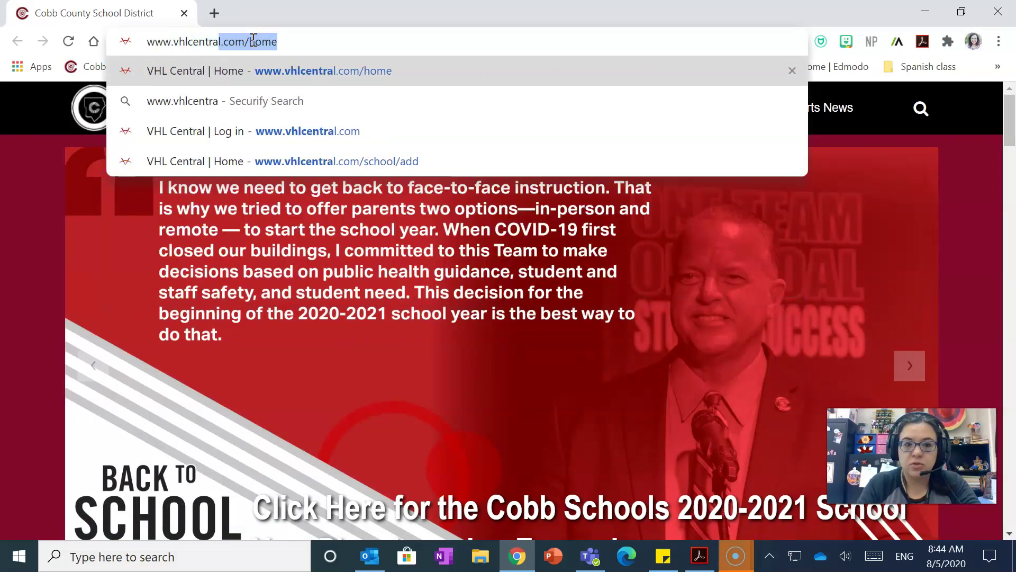
{"action": "type", "text": "l.com/"}
{"action": "key", "text": "Return"}
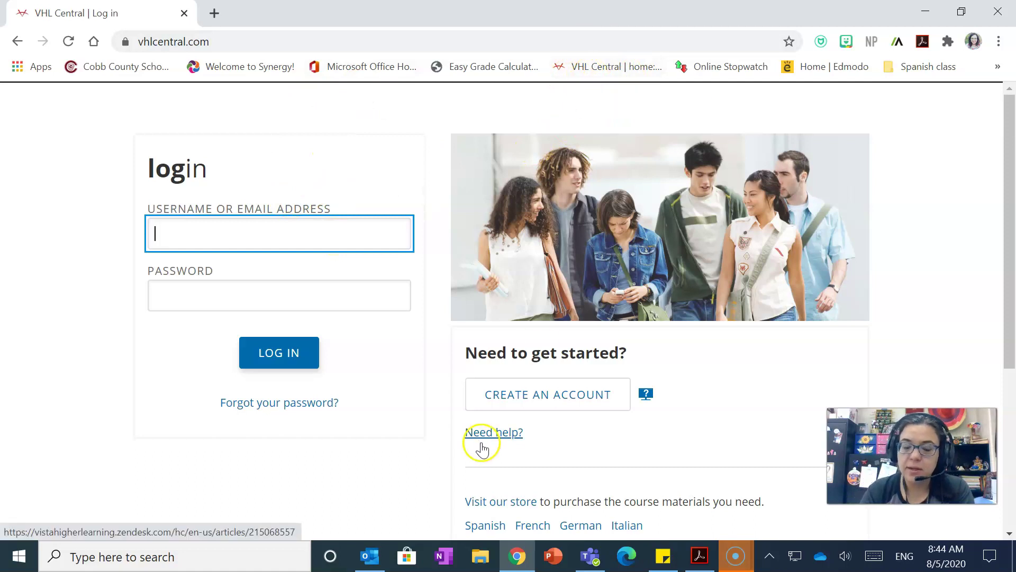
Start a new account and enter a username and the e-mail address, fixing a typo.
{"action": "left_click", "coordinate": [562, 393]}
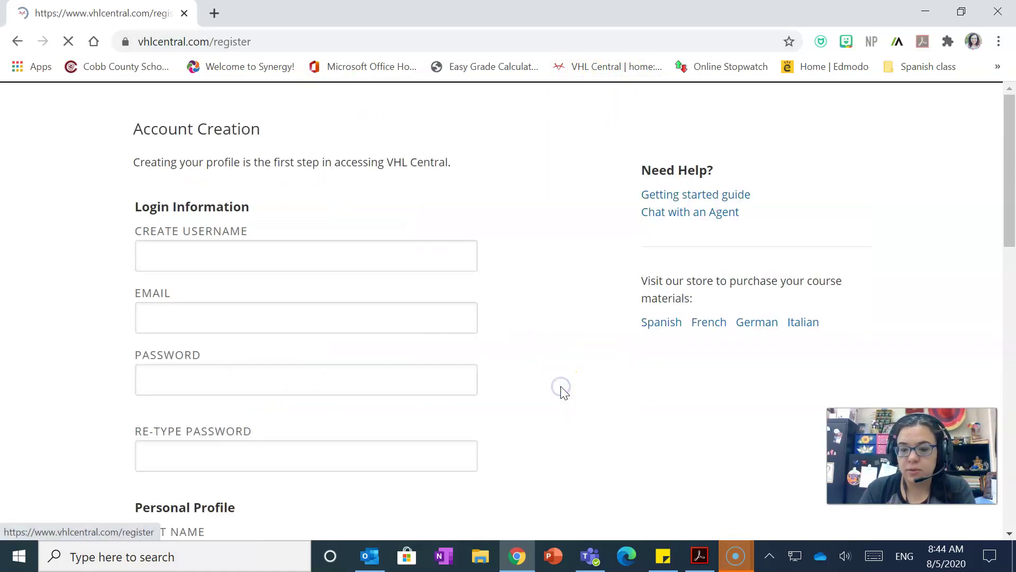
{"action": "left_click", "coordinate": [399, 264]}
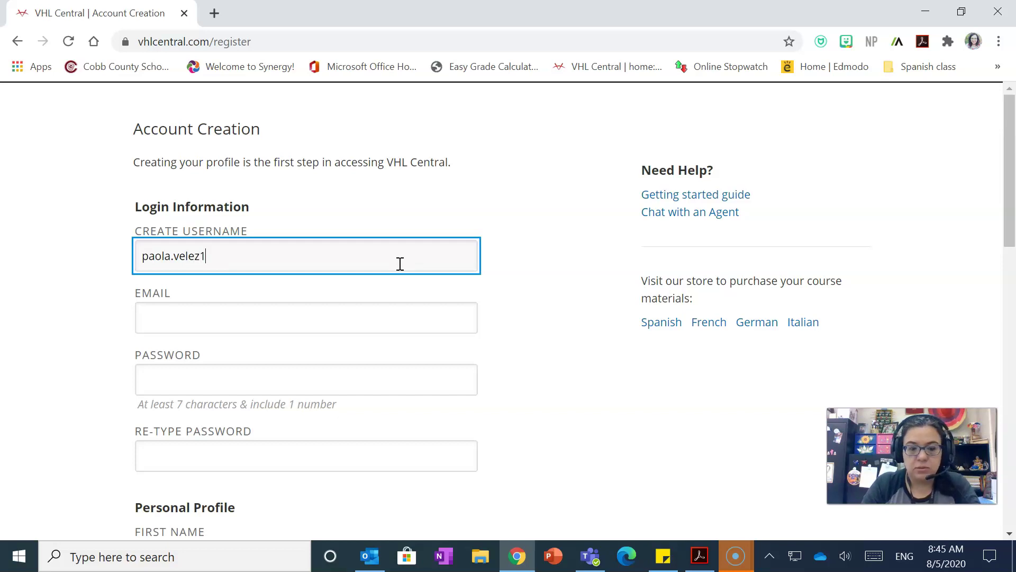
{"action": "left_click", "coordinate": [356, 317]}
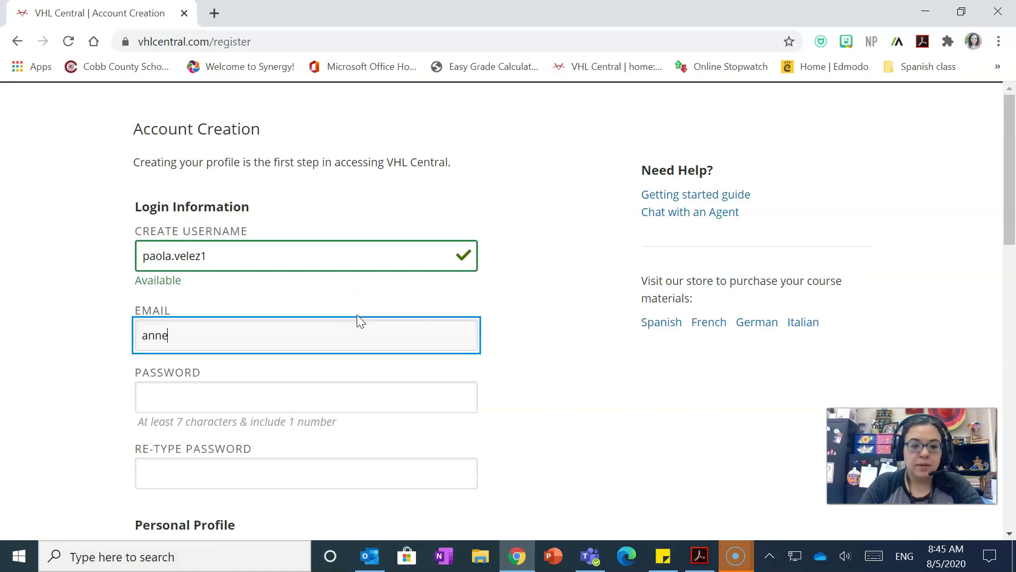
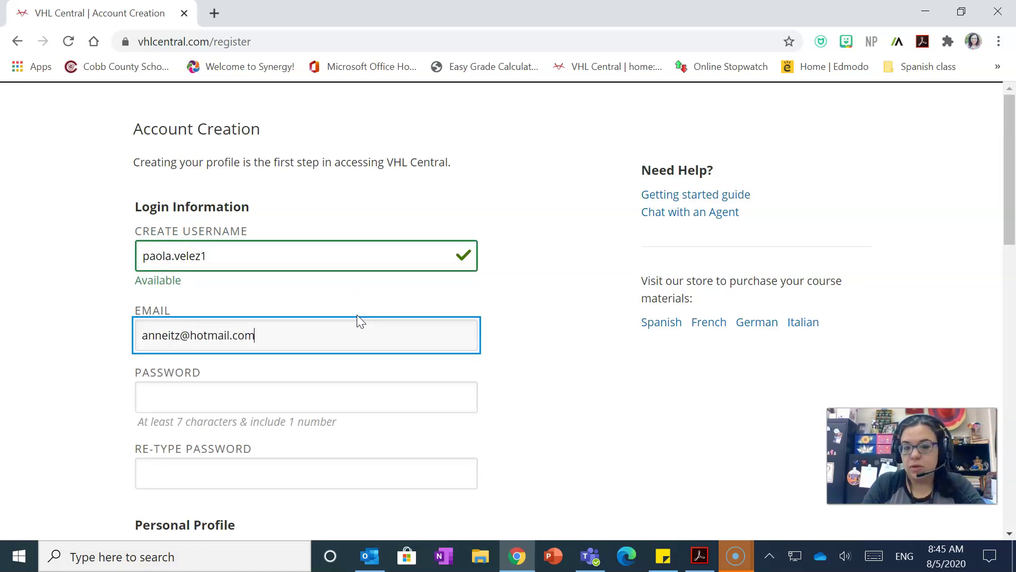
Recheck the e-mail address, then enter the password and move to the re-type field.
{"action": "left_click", "coordinate": [347, 397]}
{"action": "left_click", "coordinate": [334, 354]}
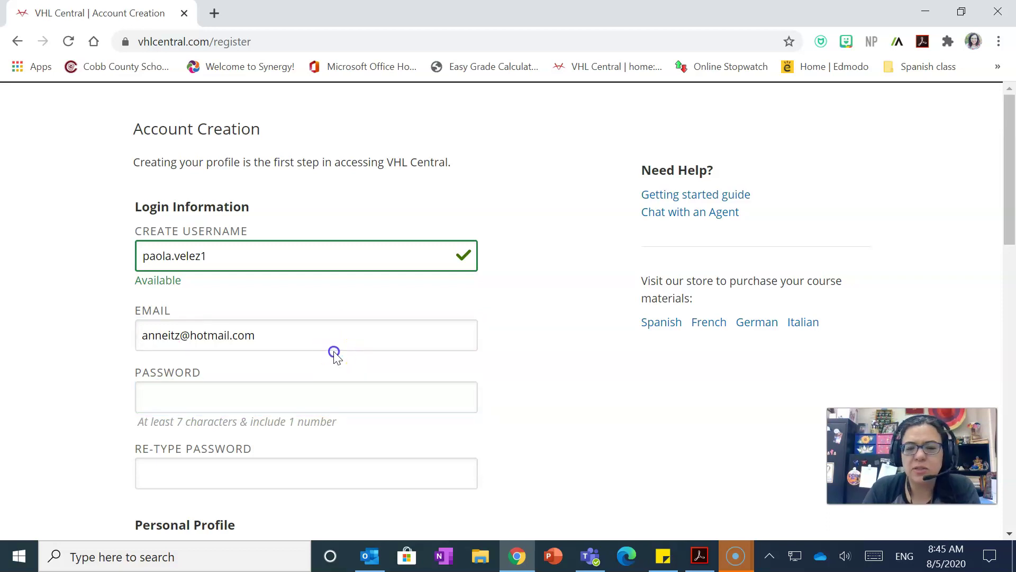
{"action": "left_click", "coordinate": [334, 346]}
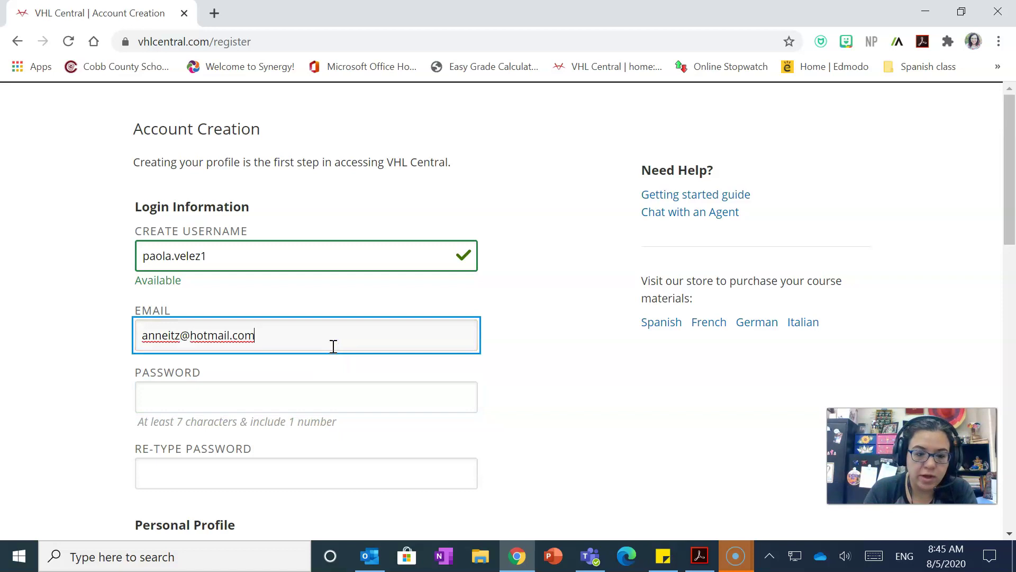
{"action": "left_click", "coordinate": [325, 396]}
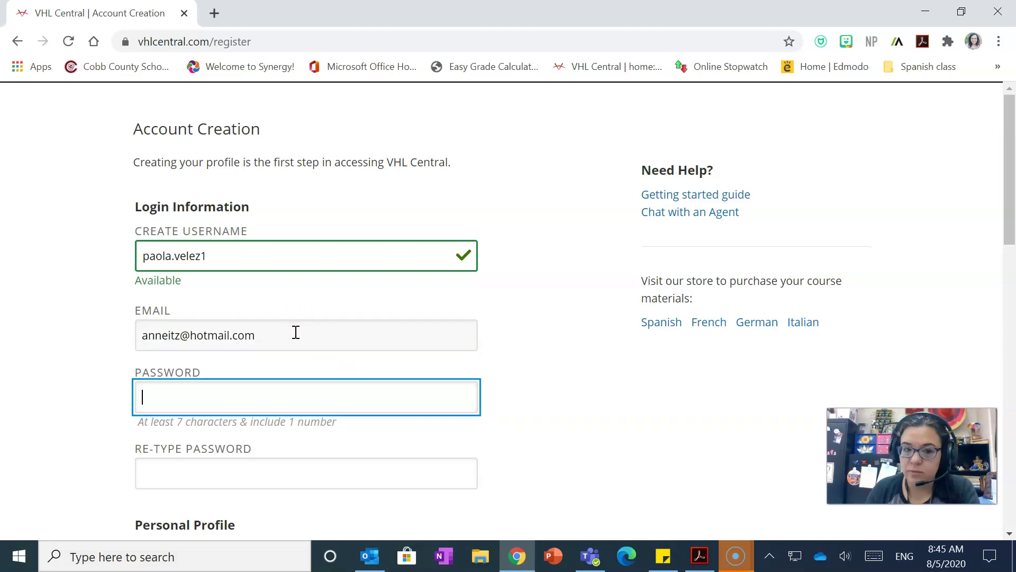
{"action": "left_click", "coordinate": [251, 399]}
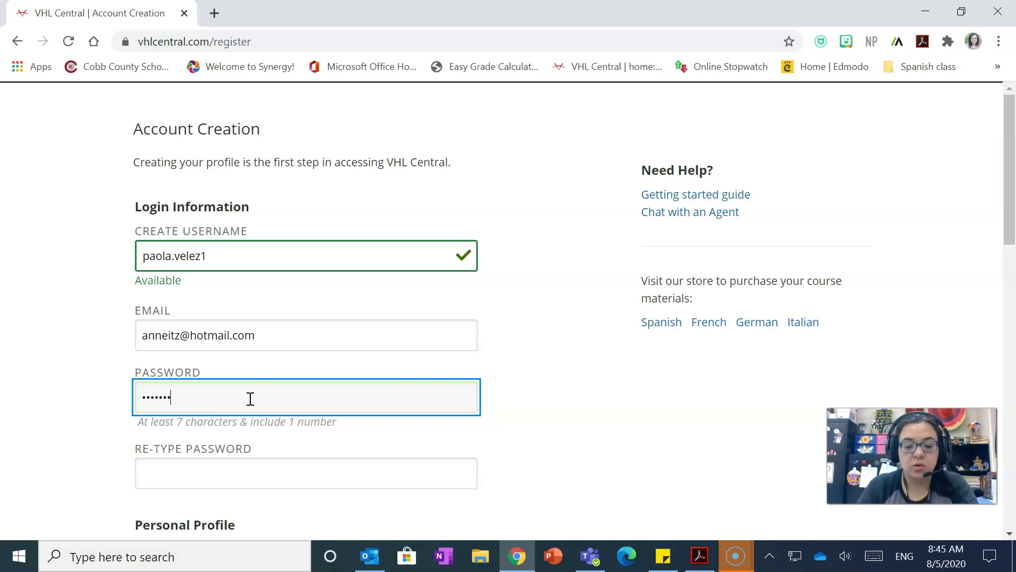
{"action": "left_click", "coordinate": [250, 471]}
Re-type the password and fill in the student's first and last name.
{"action": "type", "text": "••••"}
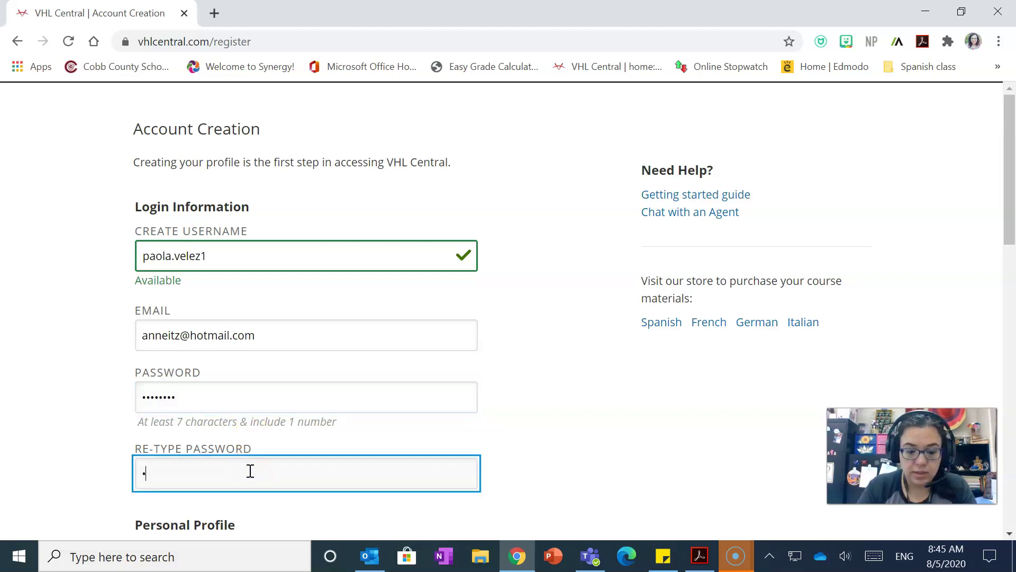
{"action": "type", "text": "••••"}
{"action": "scroll", "coordinate": [250, 471], "scroll_direction": "down", "scroll_amount": 4}
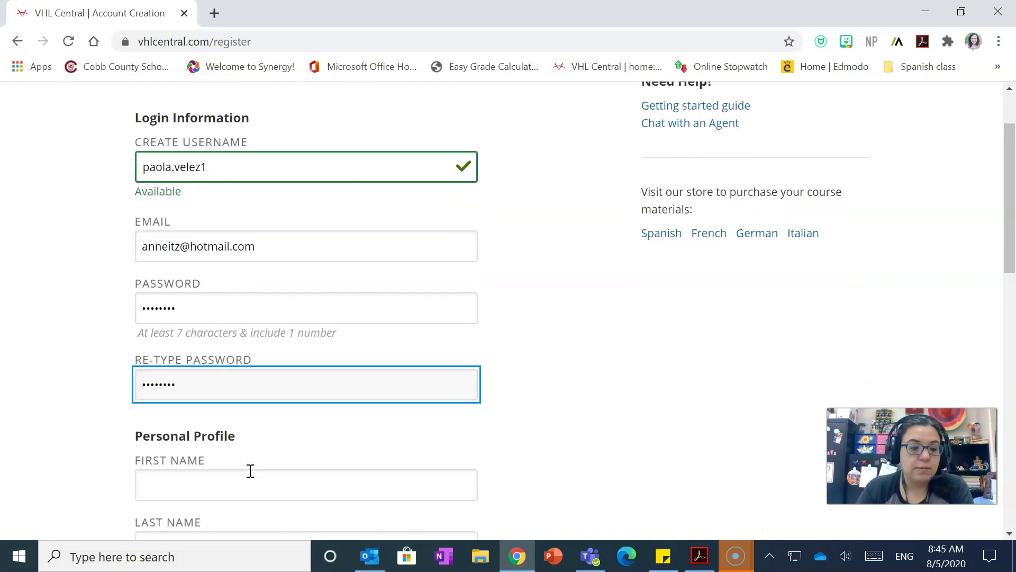
{"action": "left_click", "coordinate": [194, 329]}
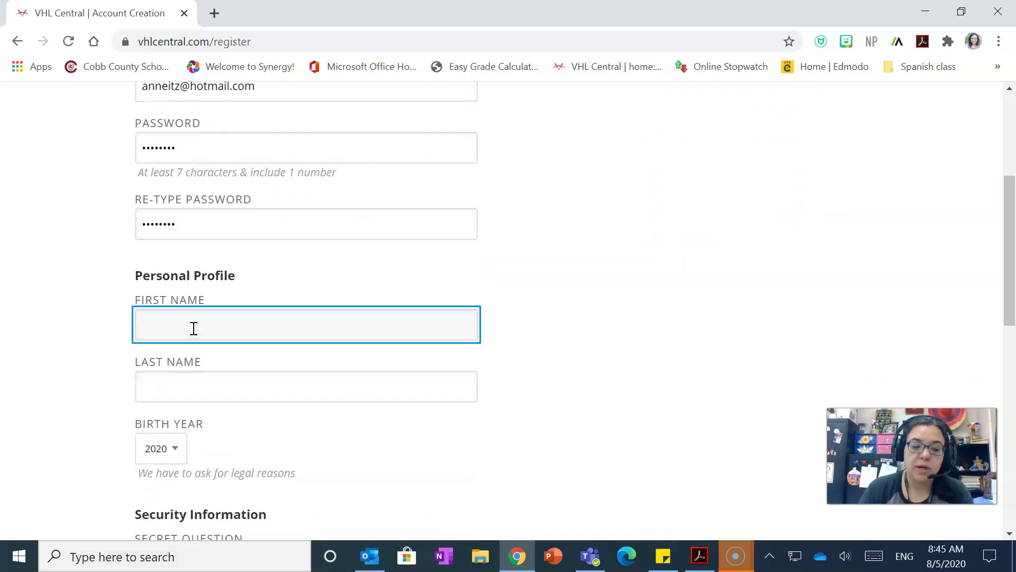
{"action": "key", "text": "Tab"}
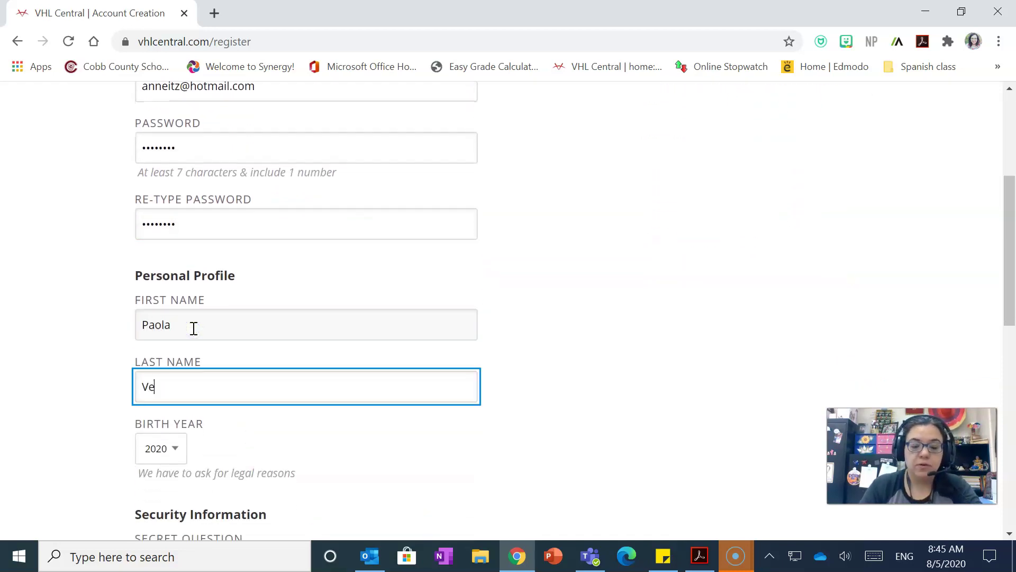
{"action": "scroll", "coordinate": [193, 328], "scroll_direction": "down", "scroll_amount": 3}
Set the birth year to 2004.
{"action": "left_click", "coordinate": [175, 324]}
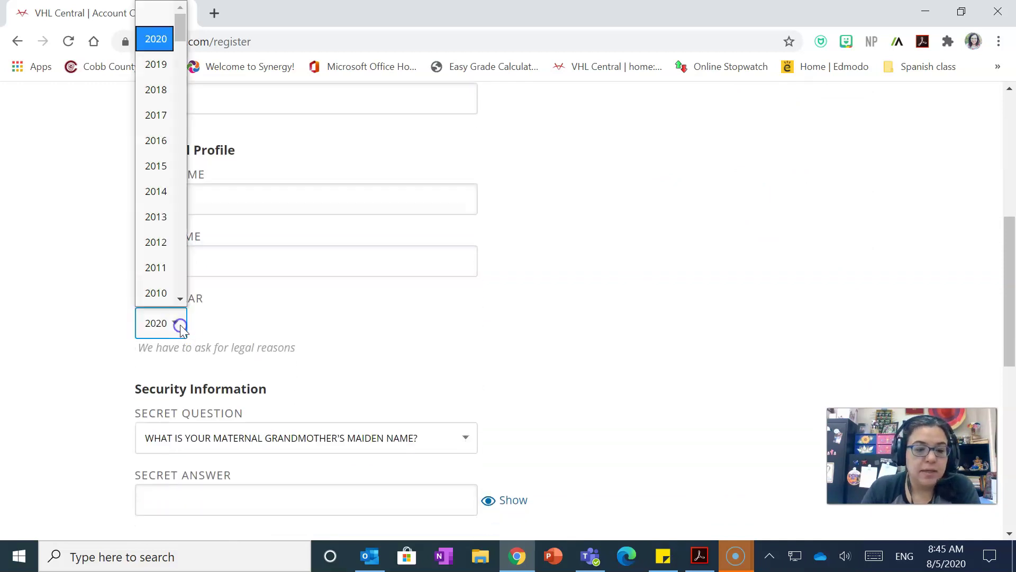
{"action": "scroll", "coordinate": [159, 201], "scroll_direction": "down", "scroll_amount": 5}
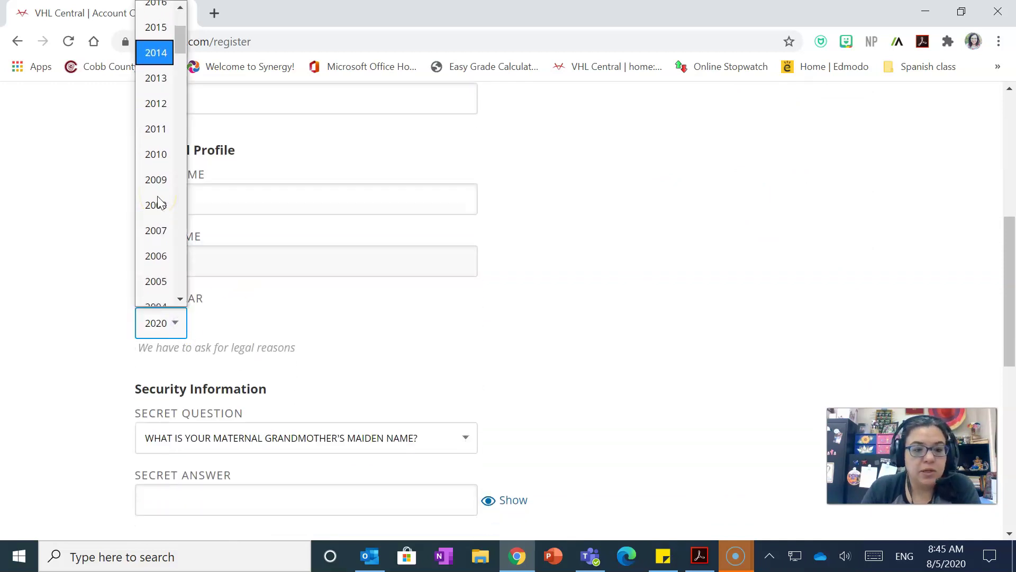
{"action": "left_click", "coordinate": [155, 144]}
{"action": "left_click", "coordinate": [473, 316]}
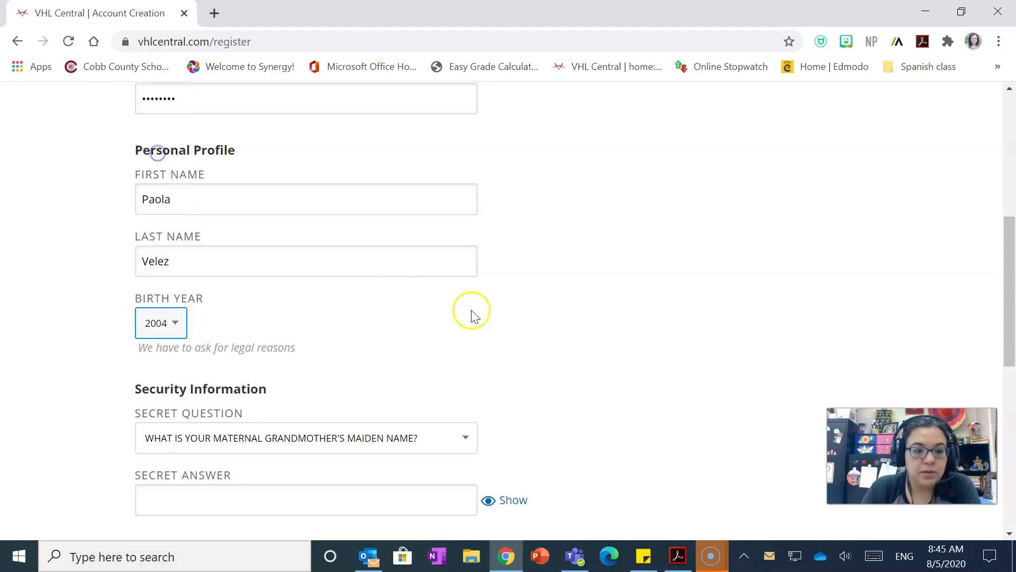
{"action": "scroll", "coordinate": [473, 318], "scroll_direction": "down", "scroll_amount": 3}
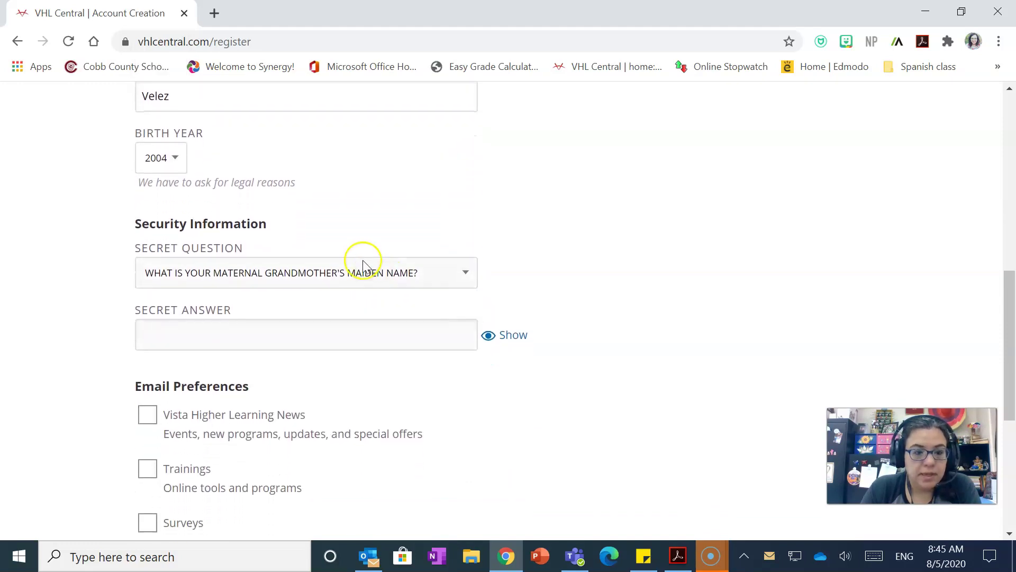
Choose 'What city were you born in?' as the secret question and enter its answer.
{"action": "left_click", "coordinate": [245, 272]}
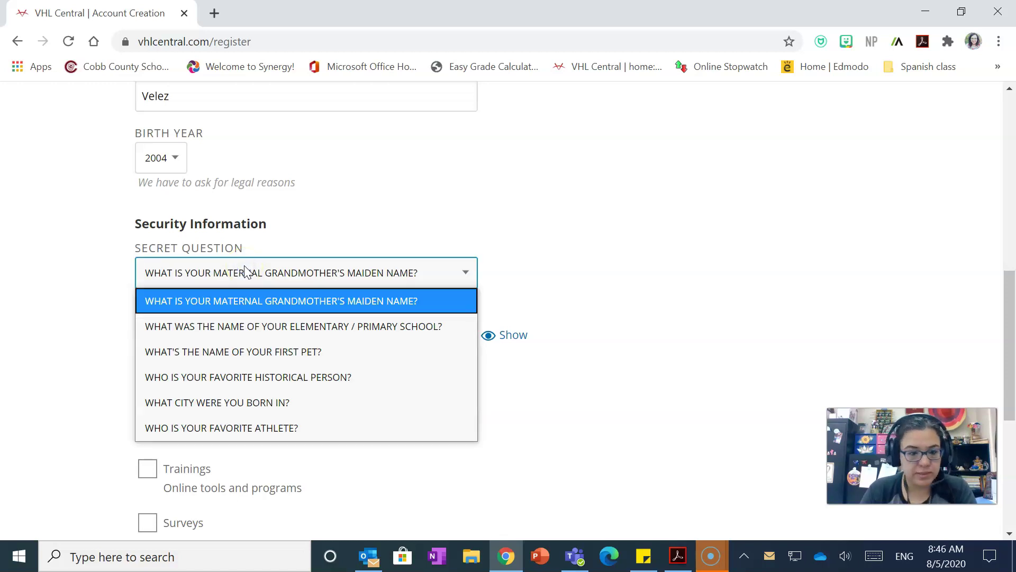
{"action": "left_click", "coordinate": [225, 401]}
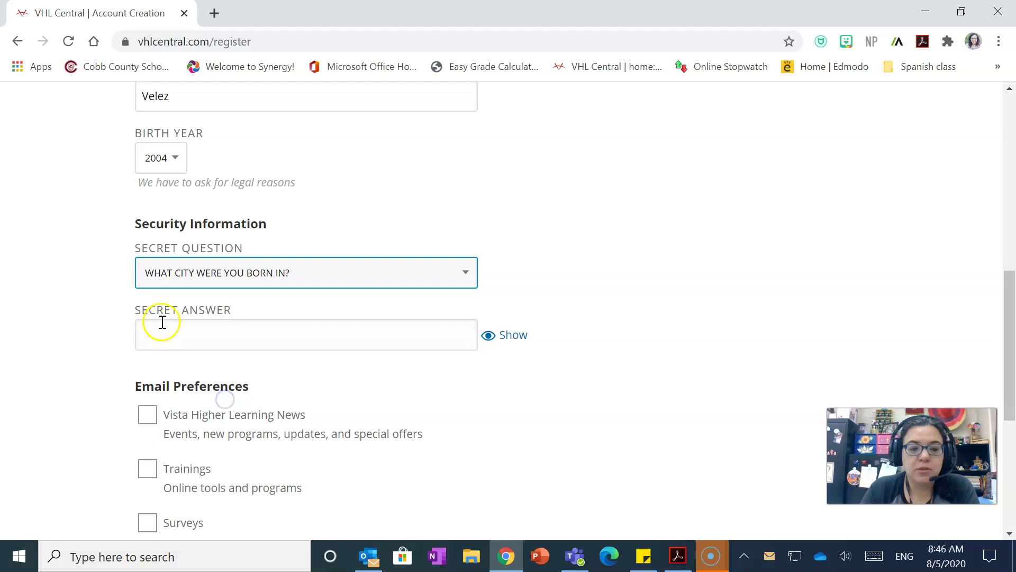
{"action": "left_click", "coordinate": [175, 347]}
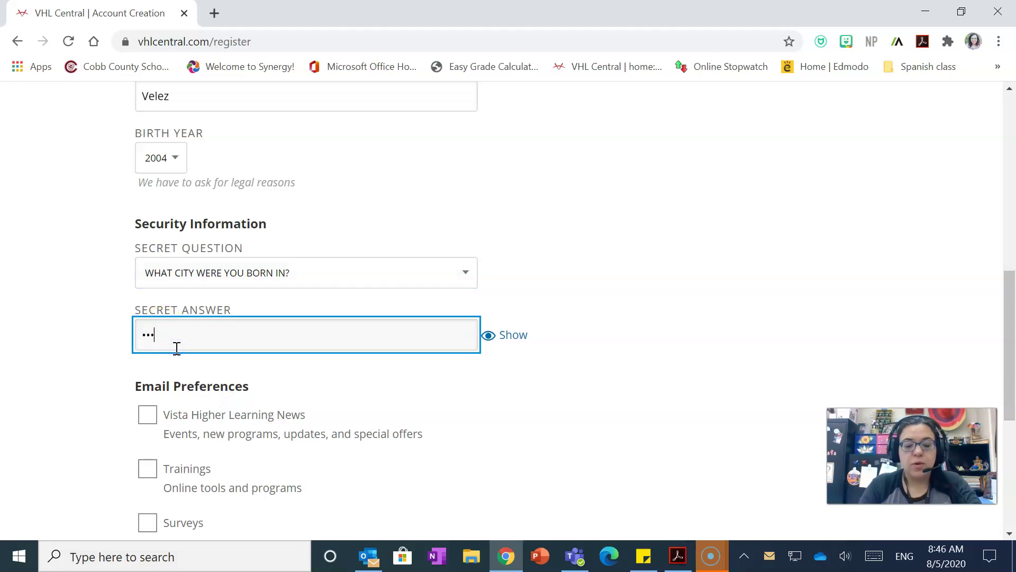
{"action": "scroll", "coordinate": [255, 423], "scroll_direction": "down", "scroll_amount": 3}
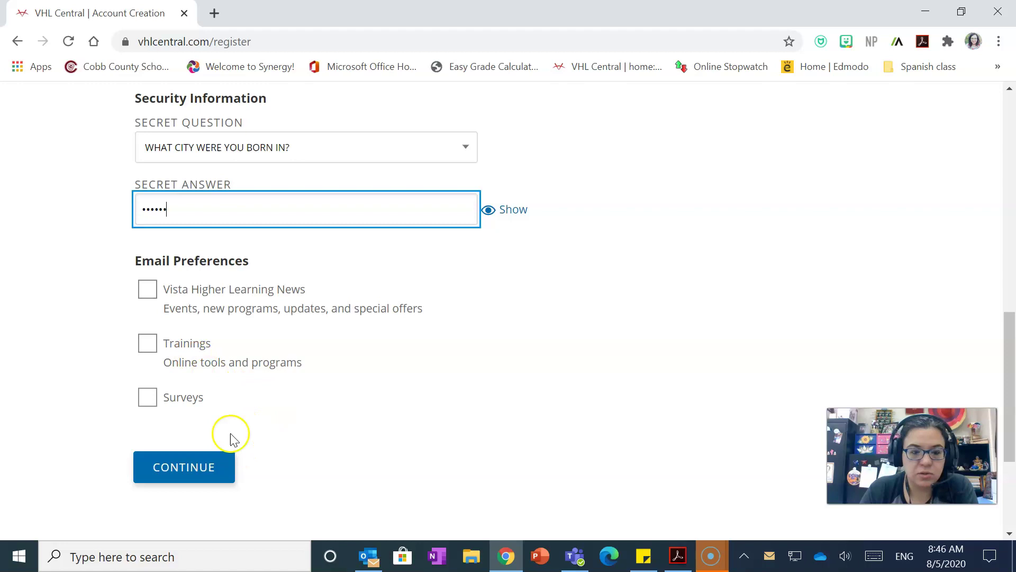
Submit the registration details and create the account from the Account Summary.
{"action": "left_click", "coordinate": [200, 466]}
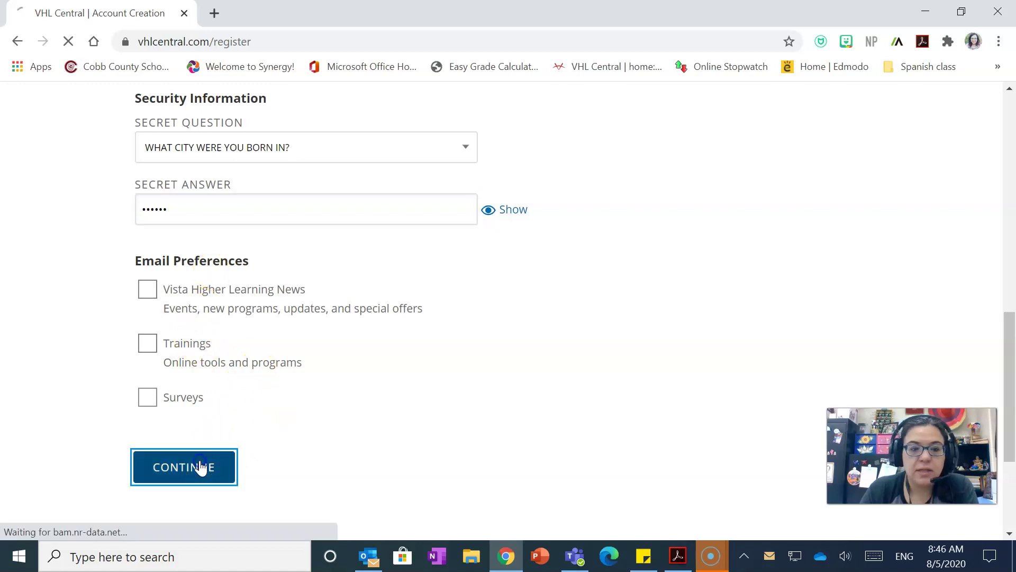
{"action": "scroll", "coordinate": [381, 286], "scroll_direction": "down", "scroll_amount": 1}
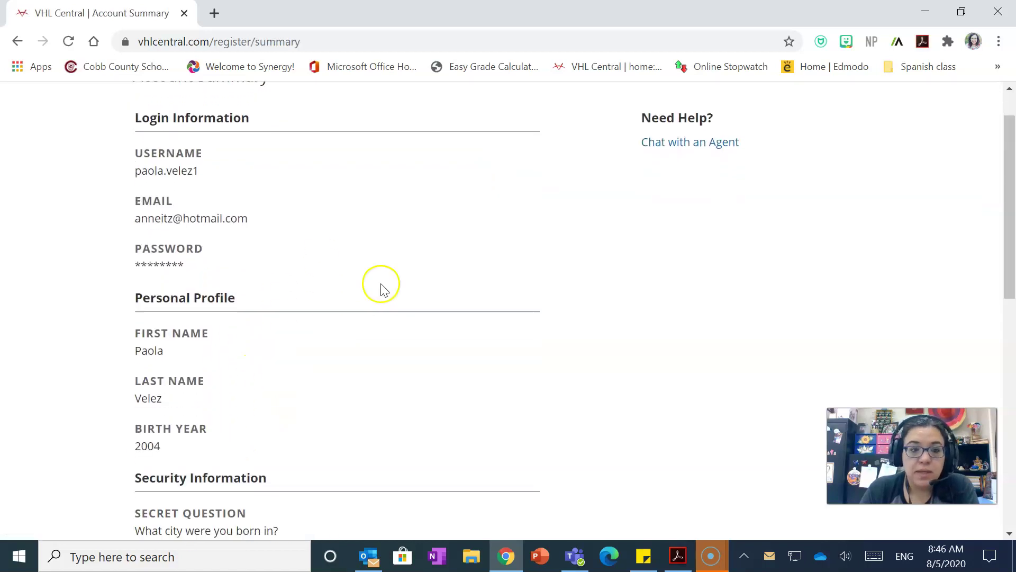
{"action": "scroll", "coordinate": [295, 325], "scroll_direction": "down", "scroll_amount": 1}
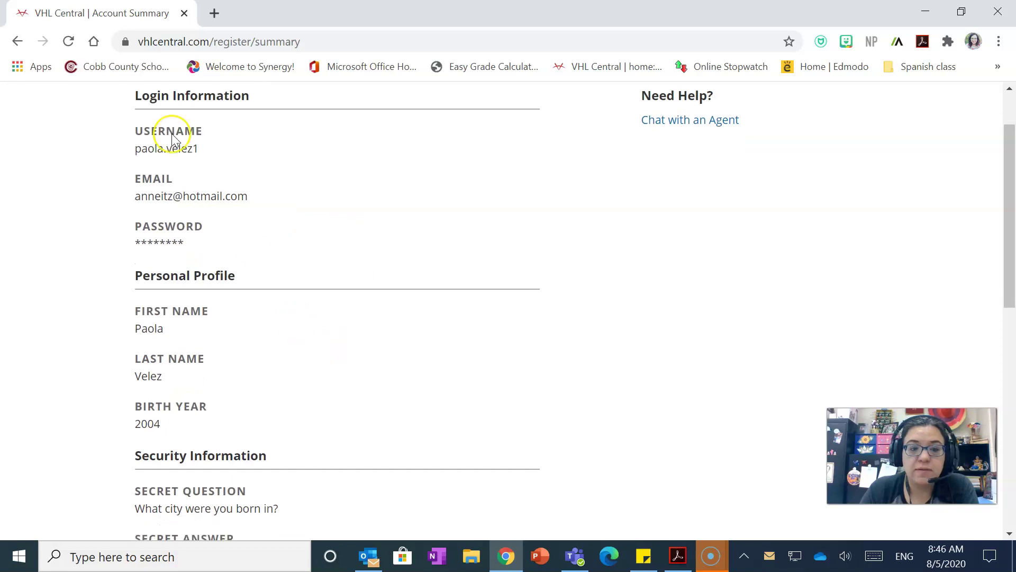
{"action": "scroll", "coordinate": [313, 281], "scroll_direction": "down", "scroll_amount": 9}
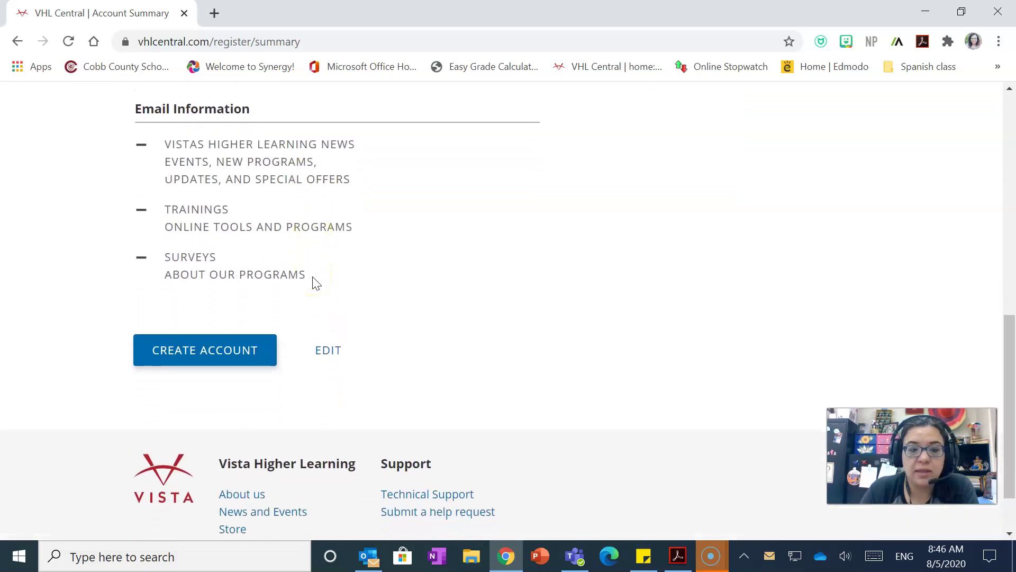
{"action": "scroll", "coordinate": [347, 316], "scroll_direction": "up", "scroll_amount": 6}
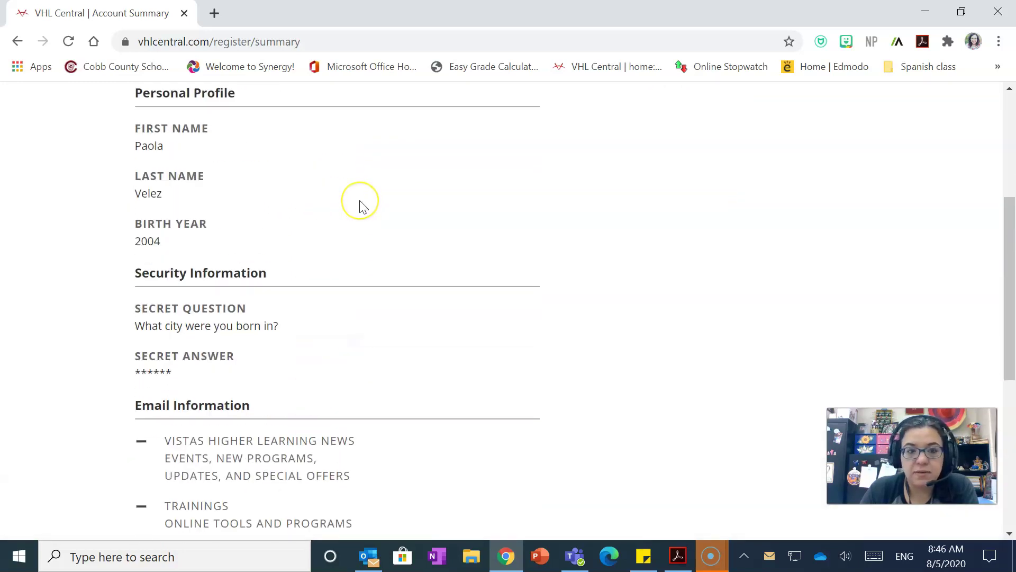
{"action": "scroll", "coordinate": [360, 207], "scroll_direction": "down", "scroll_amount": 5}
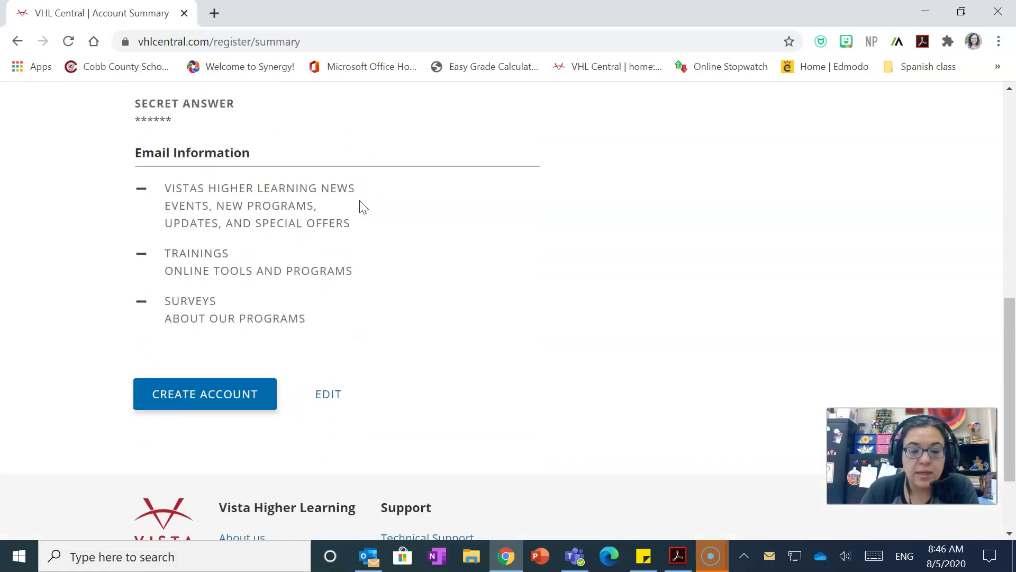
{"action": "left_click", "coordinate": [221, 376]}
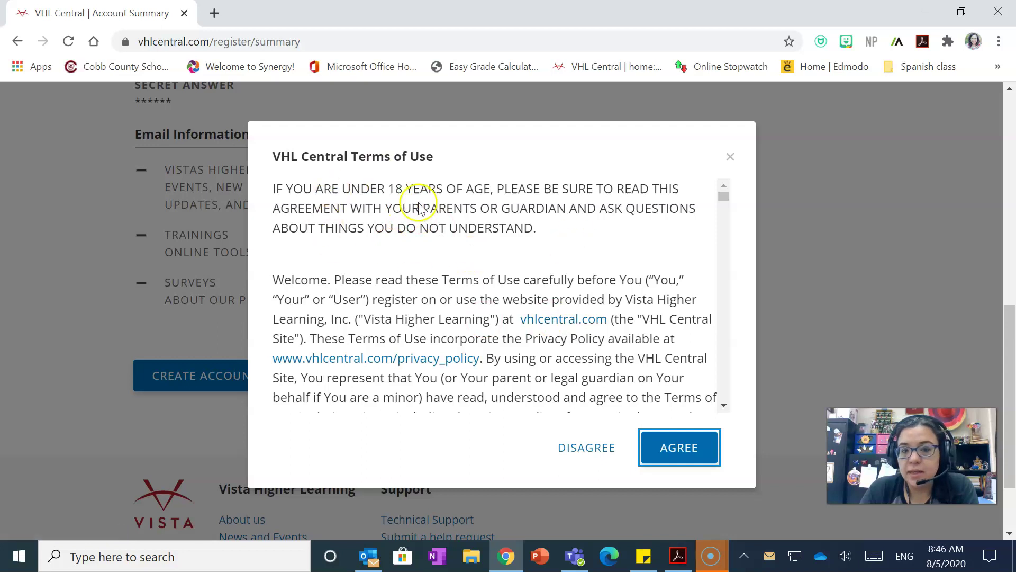
Read through the Terms of Use and agree to them.
{"action": "scroll", "coordinate": [438, 286], "scroll_direction": "down", "scroll_amount": 15}
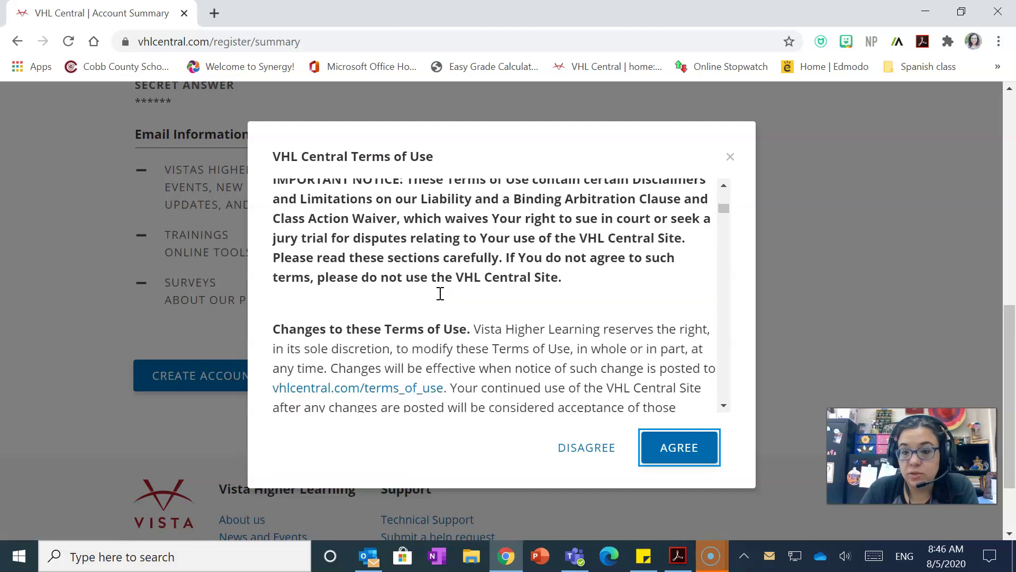
{"action": "scroll", "coordinate": [441, 293], "scroll_direction": "down", "scroll_amount": 10}
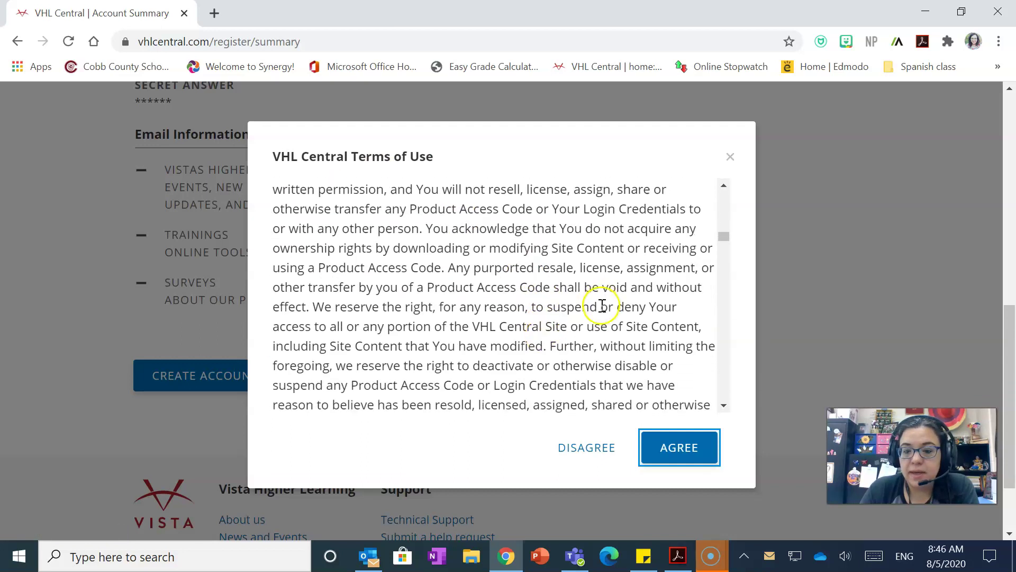
{"action": "left_click", "coordinate": [691, 457]}
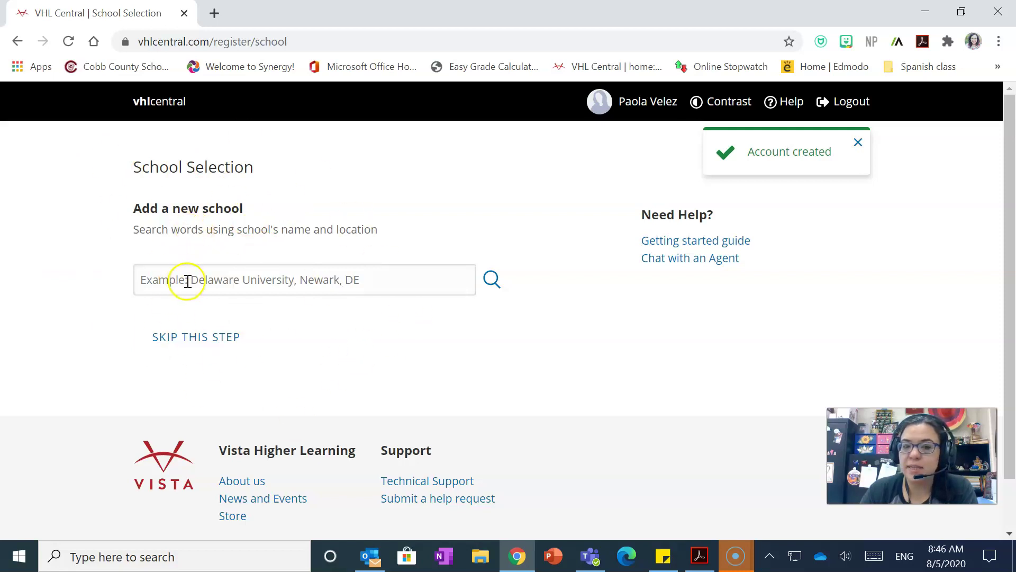
Search 'walton high school' and select Walton High School, Marietta, GA as the school.
{"action": "left_click", "coordinate": [150, 283]}
{"action": "left_click", "coordinate": [185, 286]}
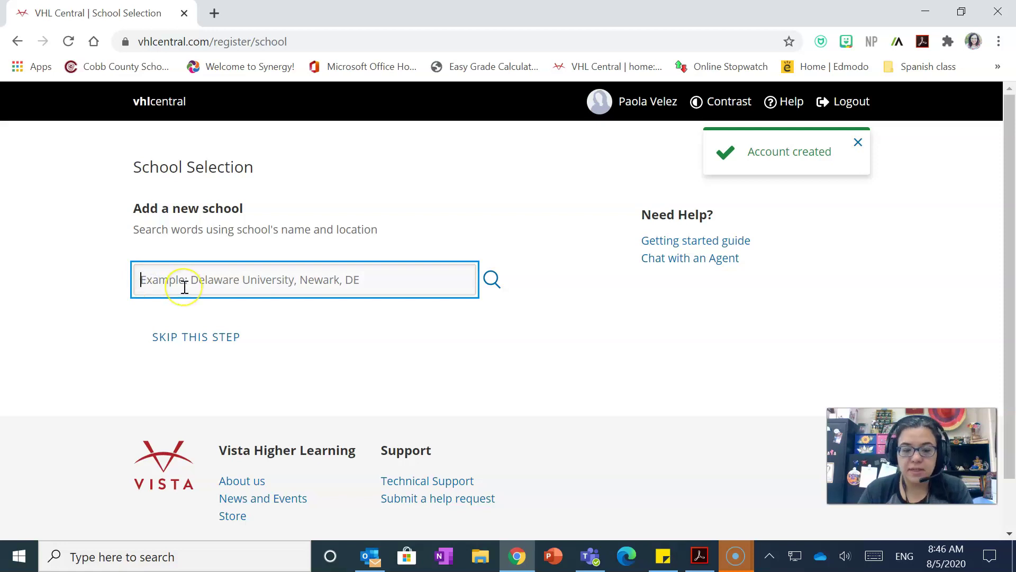
{"action": "type", "text": "walton high schoo"}
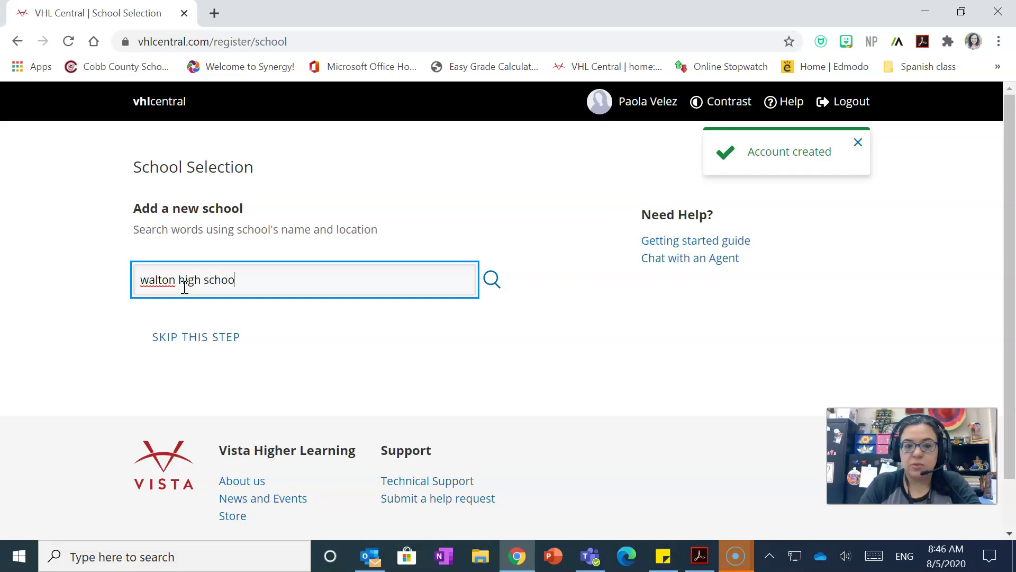
{"action": "type", "text": "l"}
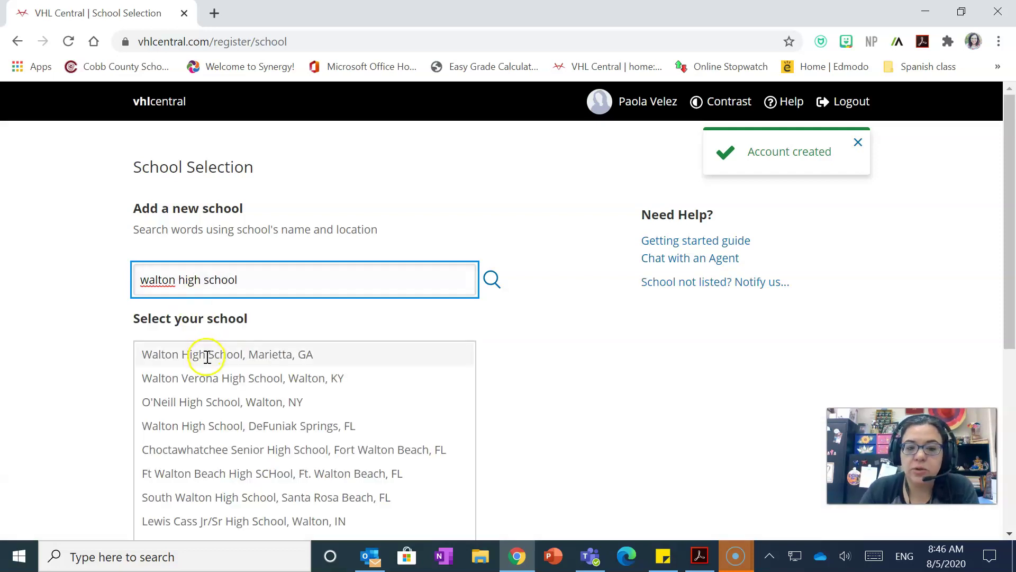
{"action": "left_click", "coordinate": [206, 355]}
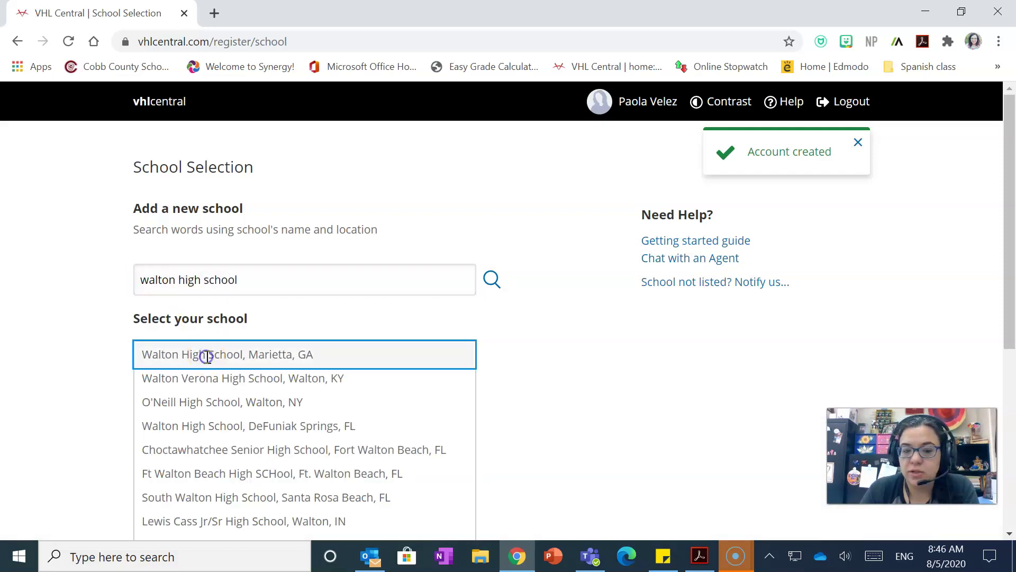
{"action": "scroll", "coordinate": [712, 387], "scroll_direction": "down", "scroll_amount": 5}
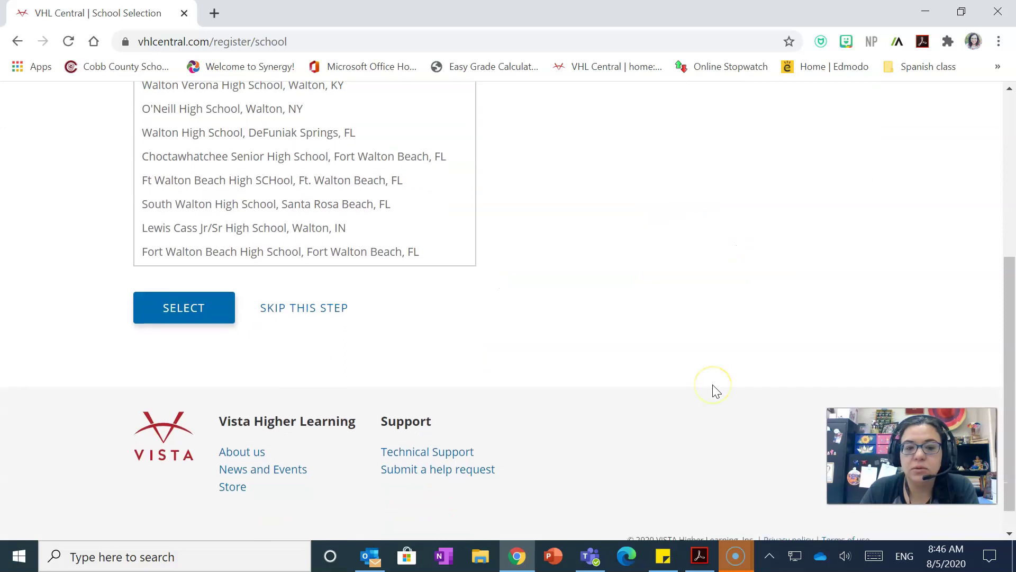
{"action": "left_click", "coordinate": [167, 312]}
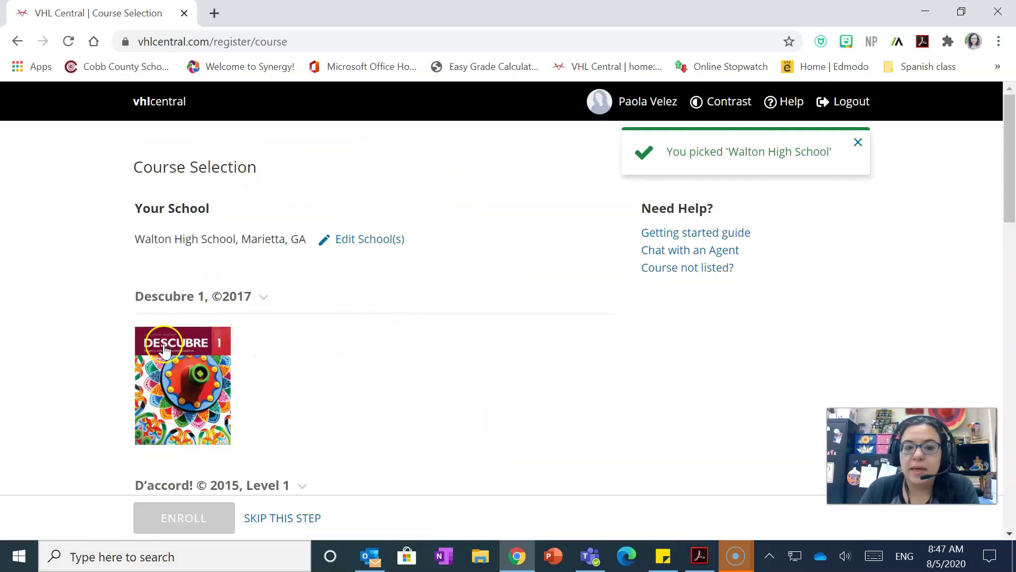
{"action": "scroll", "coordinate": [313, 402], "scroll_direction": "down", "scroll_amount": 18}
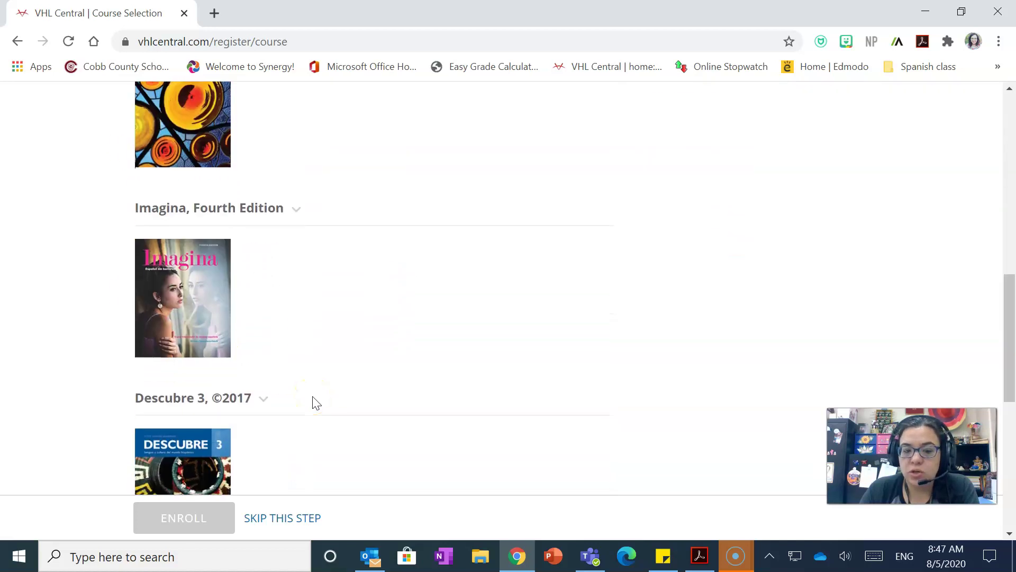
{"action": "scroll", "coordinate": [313, 404], "scroll_direction": "up", "scroll_amount": 4}
{"action": "scroll", "coordinate": [313, 404], "scroll_direction": "up", "scroll_amount": 14}
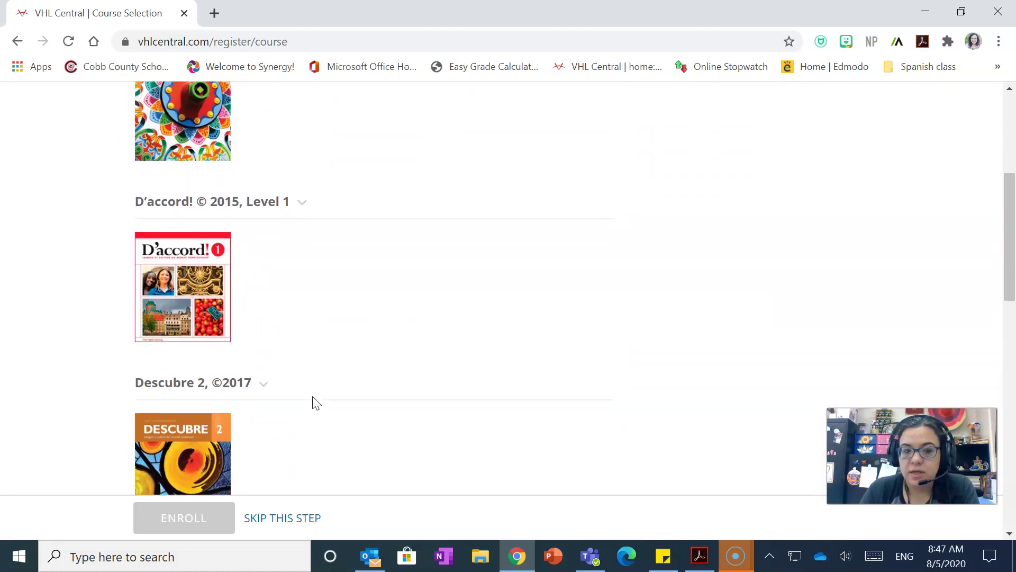
{"action": "scroll", "coordinate": [316, 404], "scroll_direction": "down", "scroll_amount": 4}
{"action": "scroll", "coordinate": [316, 403], "scroll_direction": "up", "scroll_amount": 2}
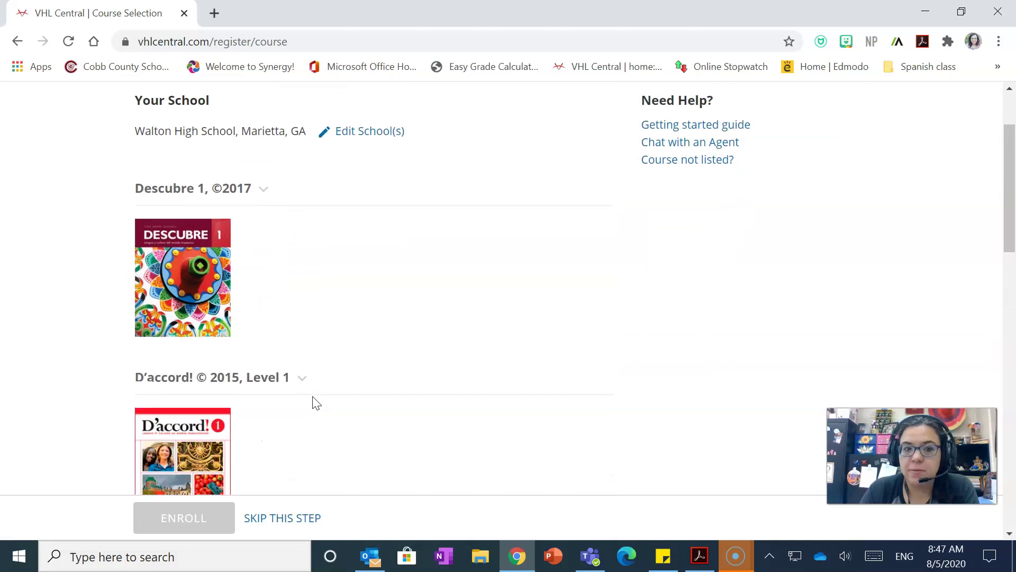
{"action": "scroll", "coordinate": [316, 403], "scroll_direction": "down", "scroll_amount": 6}
{"action": "scroll", "coordinate": [316, 404], "scroll_direction": "up", "scroll_amount": 5}
{"action": "scroll", "coordinate": [316, 404], "scroll_direction": "down", "scroll_amount": 1}
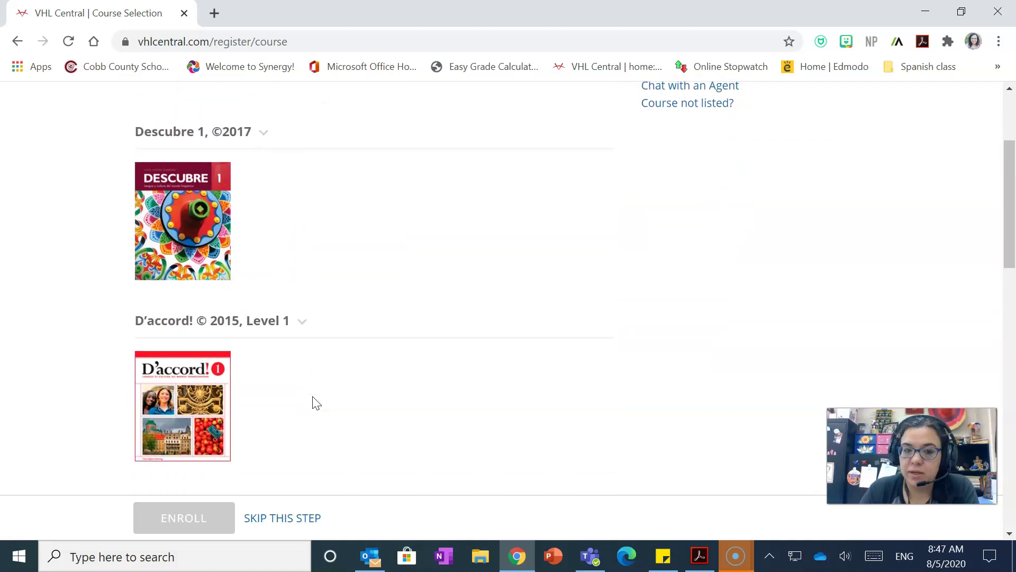
{"action": "scroll", "coordinate": [313, 249], "scroll_direction": "up", "scroll_amount": 2}
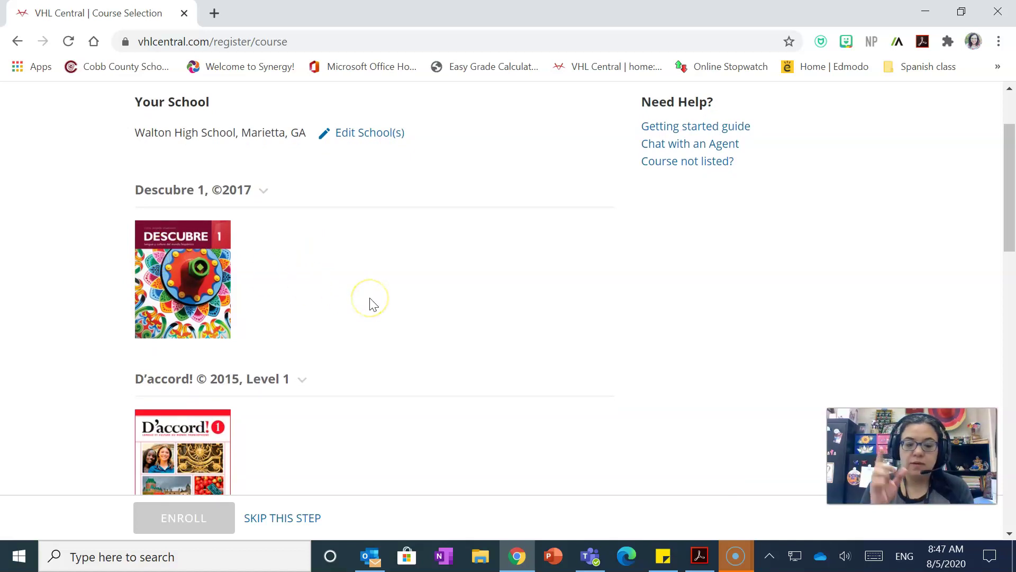
{"action": "scroll", "coordinate": [370, 303], "scroll_direction": "down", "scroll_amount": 7}
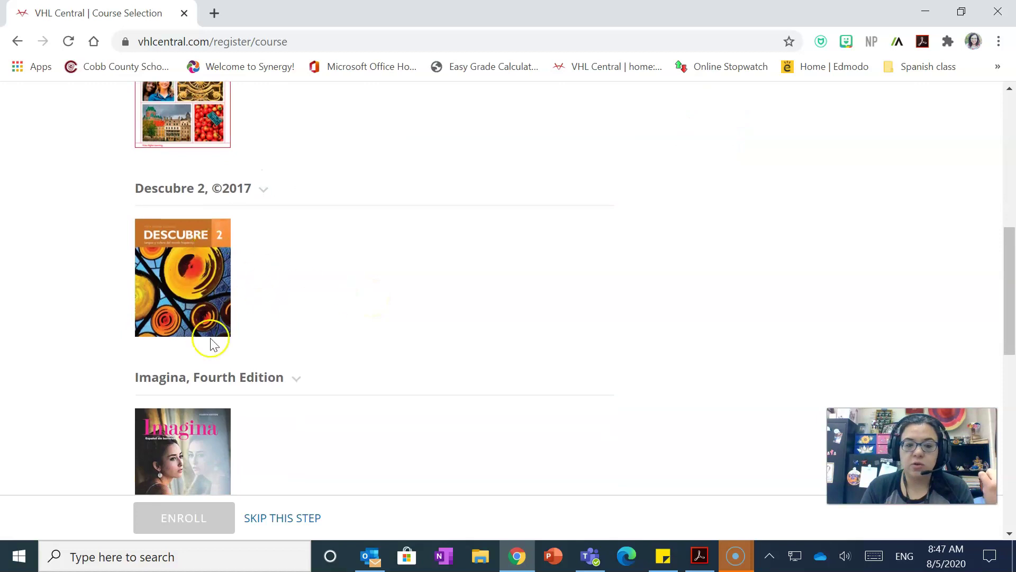
{"action": "scroll", "coordinate": [478, 422], "scroll_direction": "down", "scroll_amount": 2}
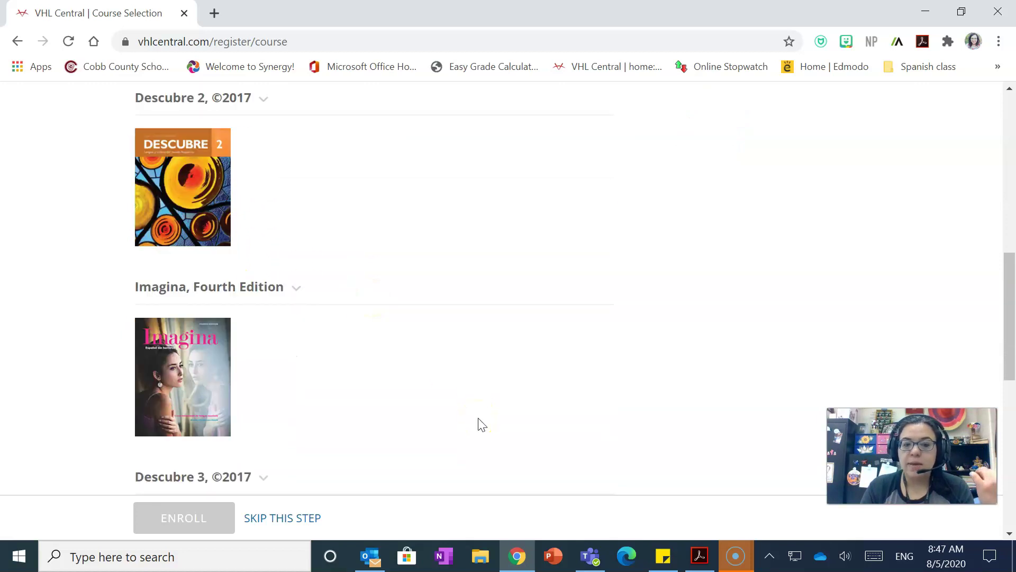
{"action": "scroll", "coordinate": [482, 423], "scroll_direction": "down", "scroll_amount": 2}
{"action": "scroll", "coordinate": [482, 424], "scroll_direction": "up", "scroll_amount": 4}
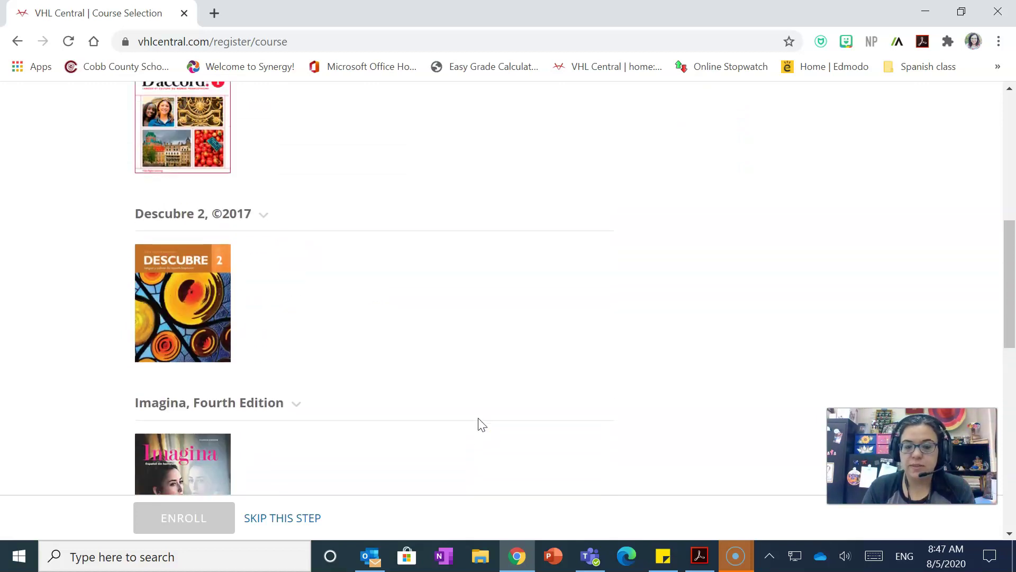
{"action": "scroll", "coordinate": [480, 424], "scroll_direction": "up", "scroll_amount": 6}
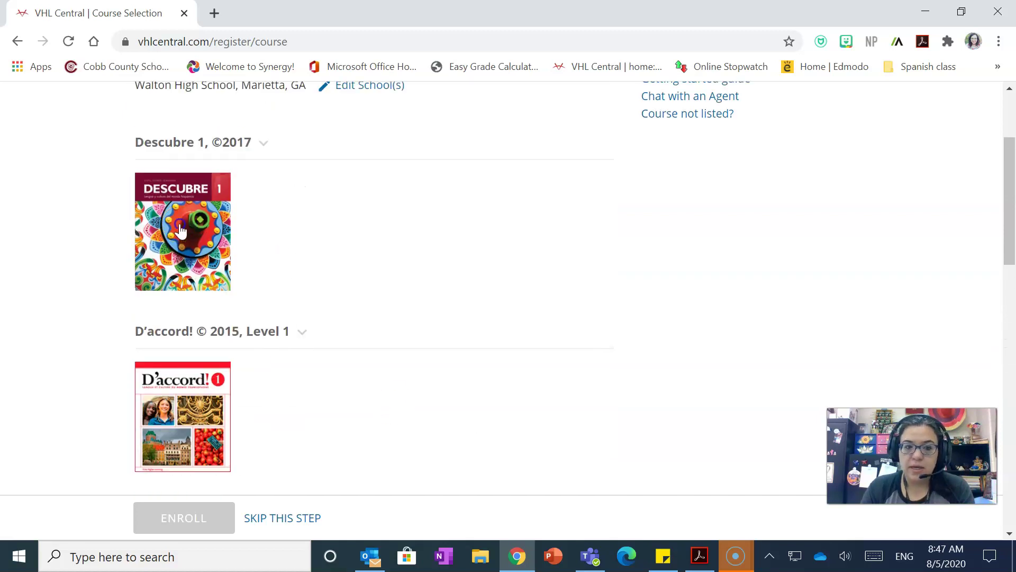
Expand the Descubre 1 sections, pick the Spanish 2 2do periodo class, and enroll.
{"action": "left_click", "coordinate": [180, 230]}
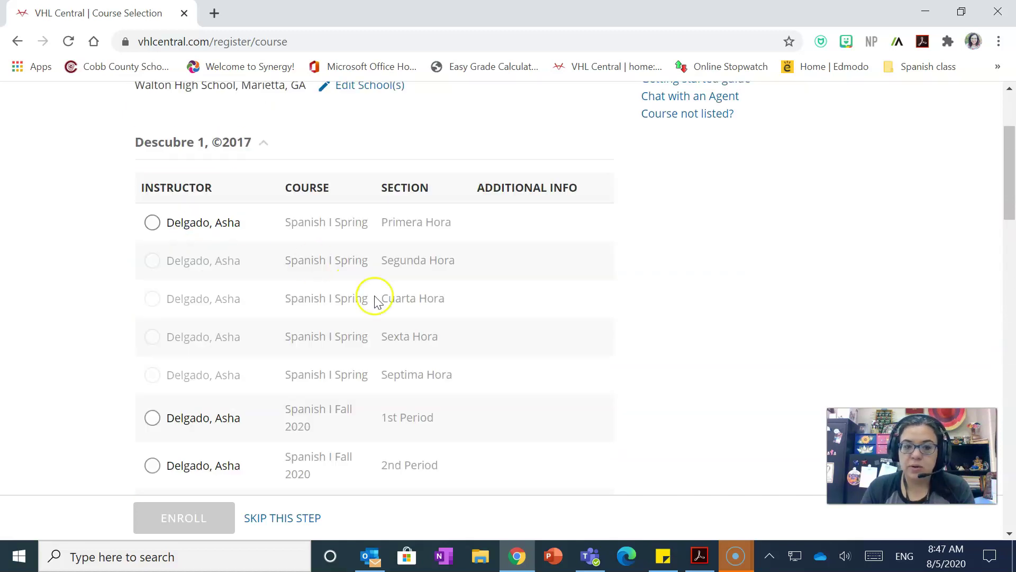
{"action": "scroll", "coordinate": [251, 278], "scroll_direction": "down", "scroll_amount": 1}
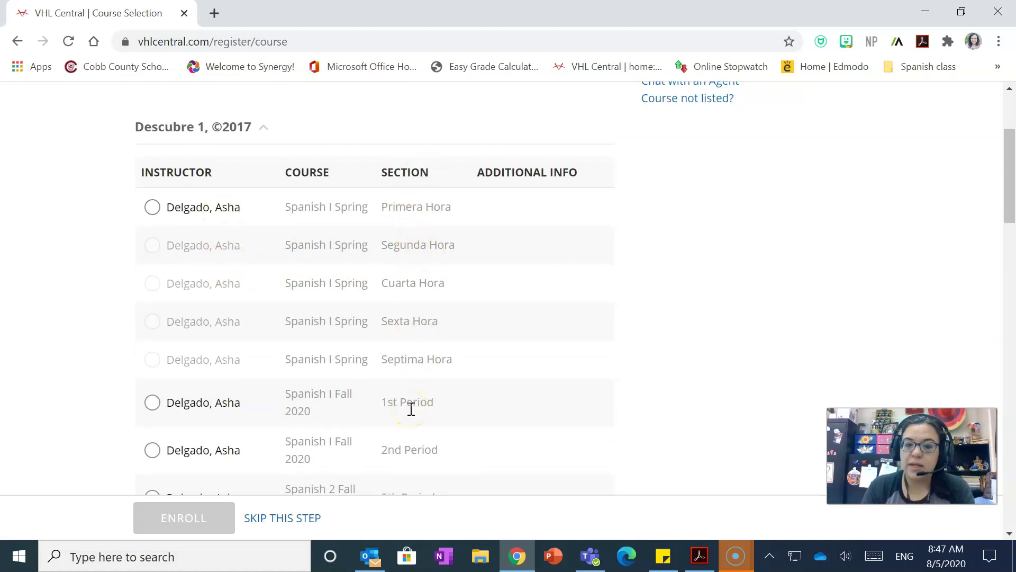
{"action": "scroll", "coordinate": [411, 409], "scroll_direction": "down", "scroll_amount": 3}
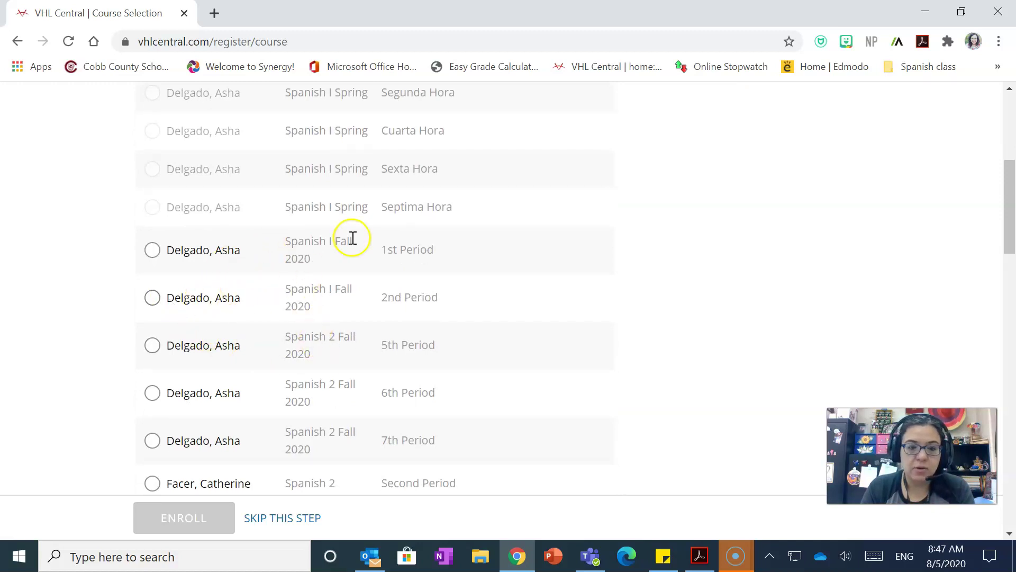
{"action": "scroll", "coordinate": [364, 386], "scroll_direction": "down", "scroll_amount": 4}
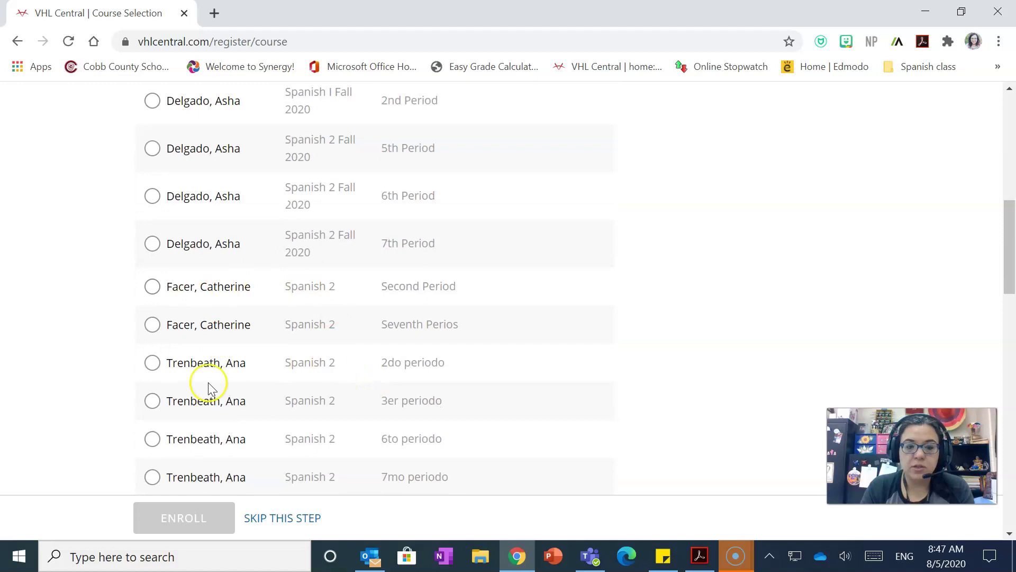
{"action": "scroll", "coordinate": [422, 443], "scroll_direction": "down", "scroll_amount": 2}
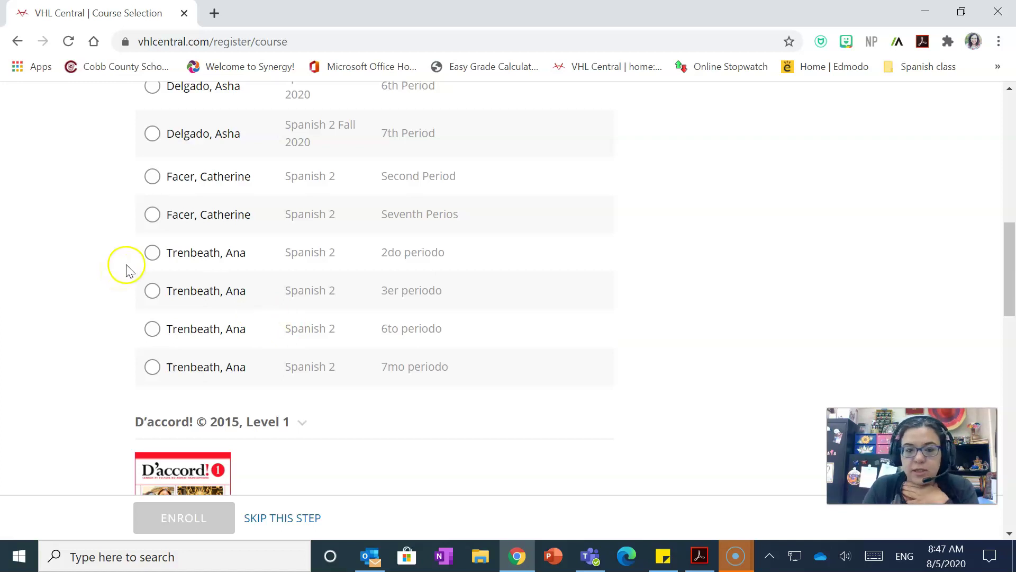
{"action": "left_click", "coordinate": [153, 255]}
{"action": "scroll", "coordinate": [386, 329], "scroll_direction": "down", "scroll_amount": 2}
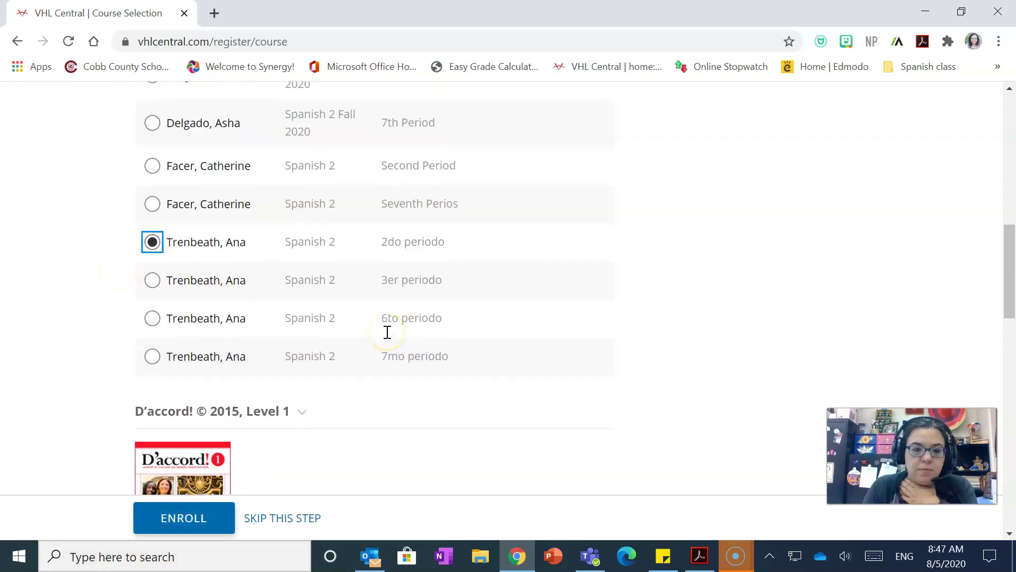
{"action": "scroll", "coordinate": [387, 332], "scroll_direction": "down", "scroll_amount": 2}
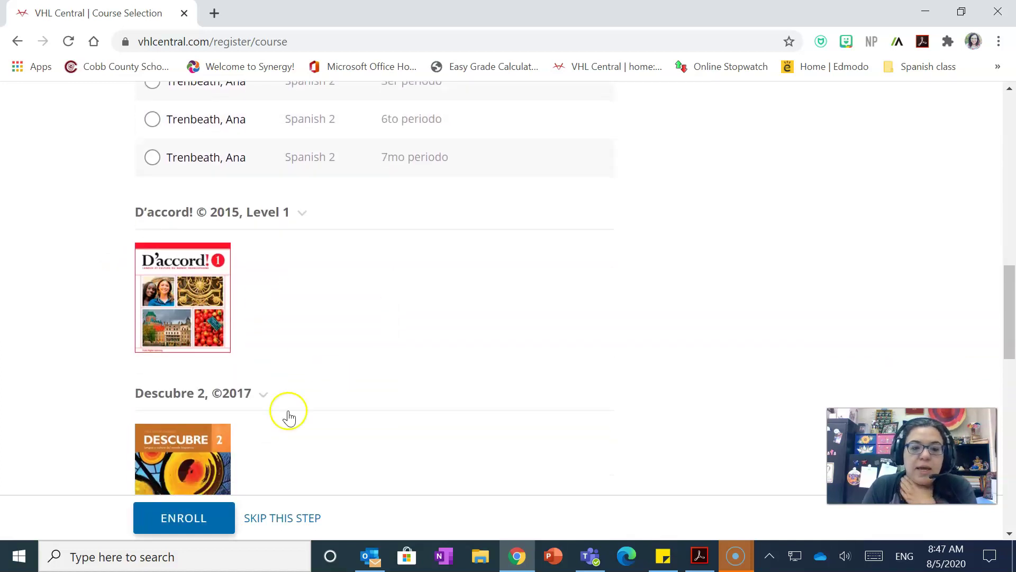
{"action": "left_click", "coordinate": [208, 512]}
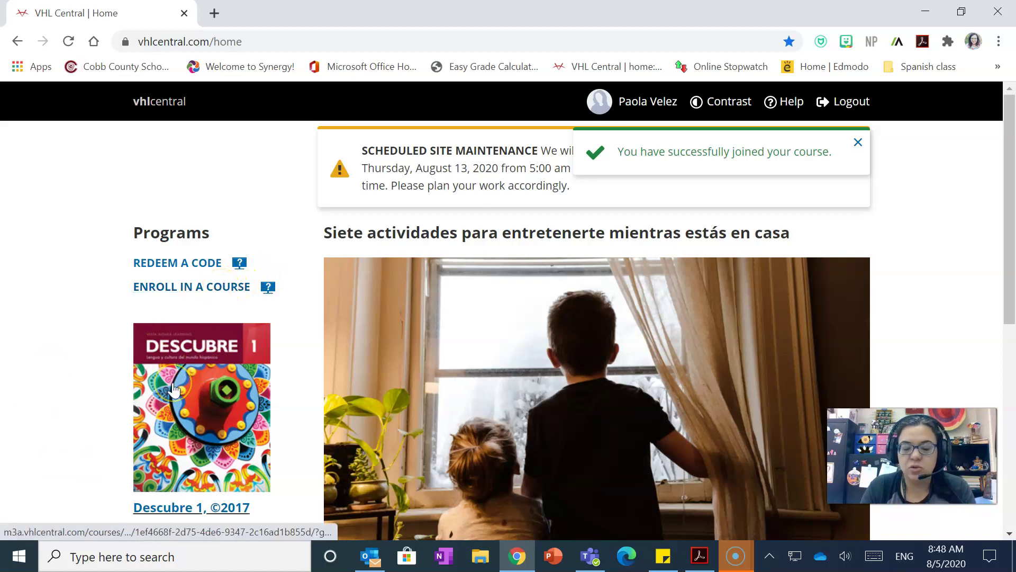
Return to course selection and expand the Descubre 1 class listing.
{"action": "left_click", "coordinate": [221, 286]}
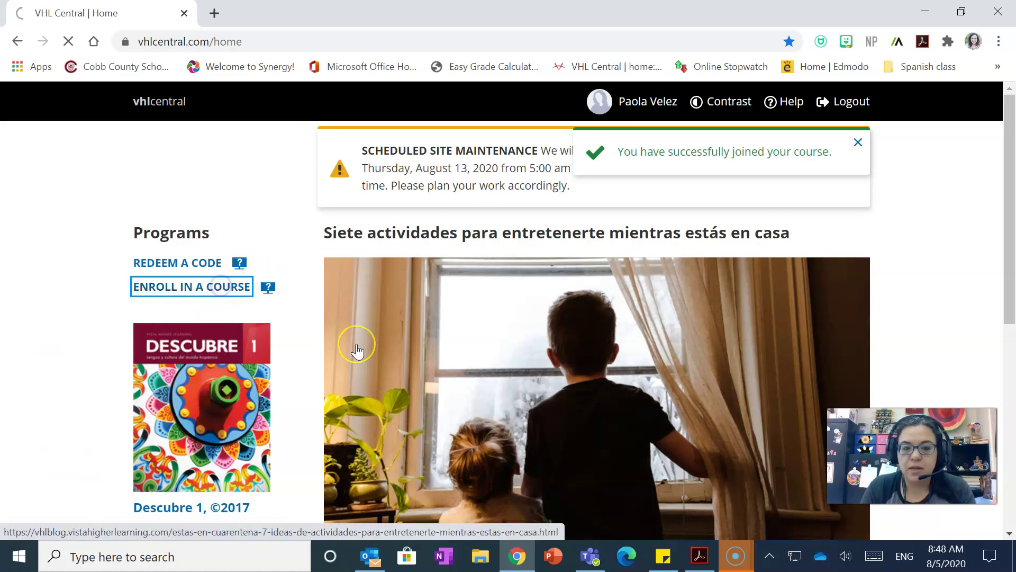
{"action": "scroll", "coordinate": [356, 350], "scroll_direction": "down", "scroll_amount": 7}
{"action": "scroll", "coordinate": [209, 164], "scroll_direction": "up", "scroll_amount": 1}
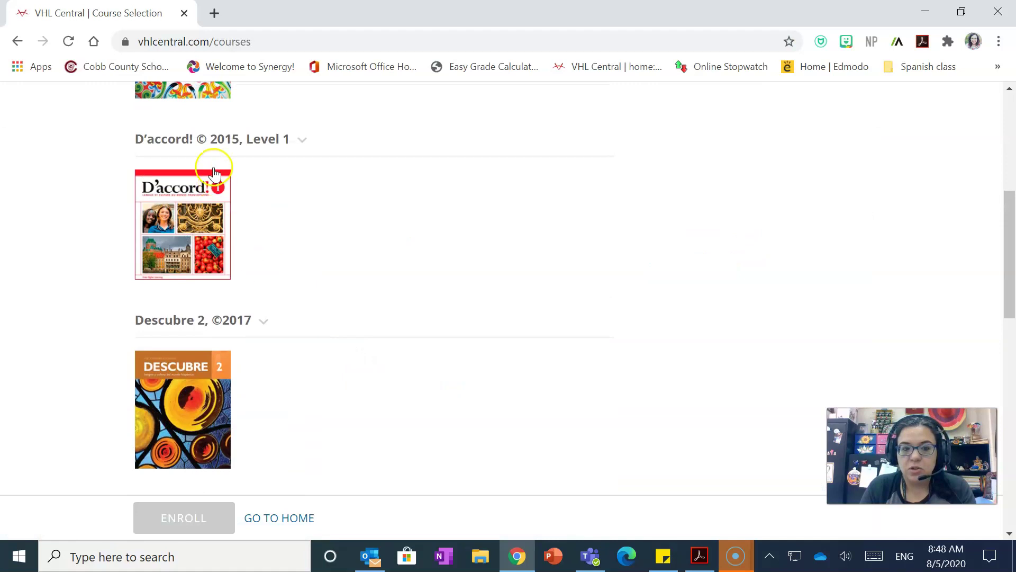
{"action": "left_click", "coordinate": [209, 98]}
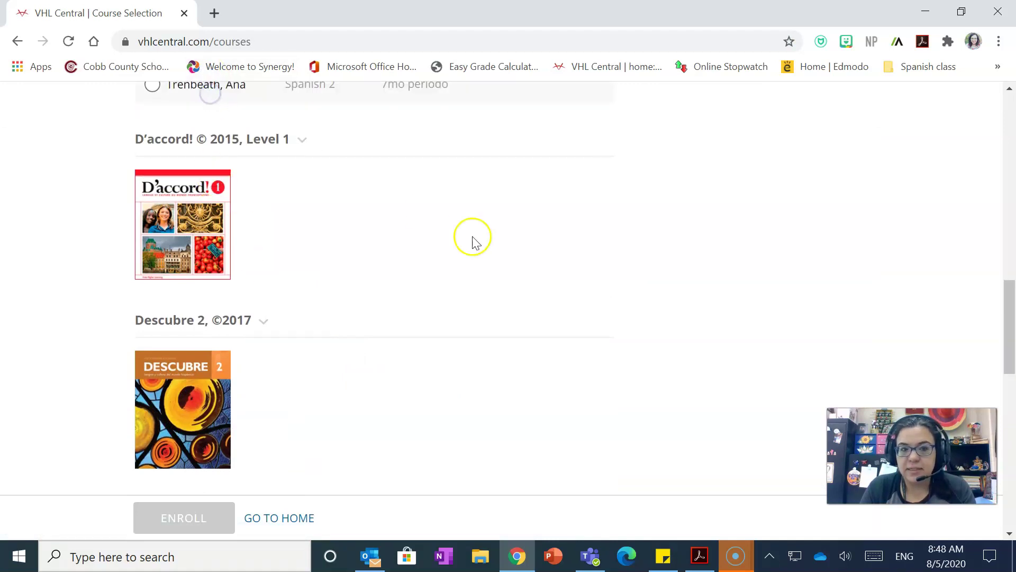
{"action": "scroll", "coordinate": [415, 284], "scroll_direction": "up", "scroll_amount": 3}
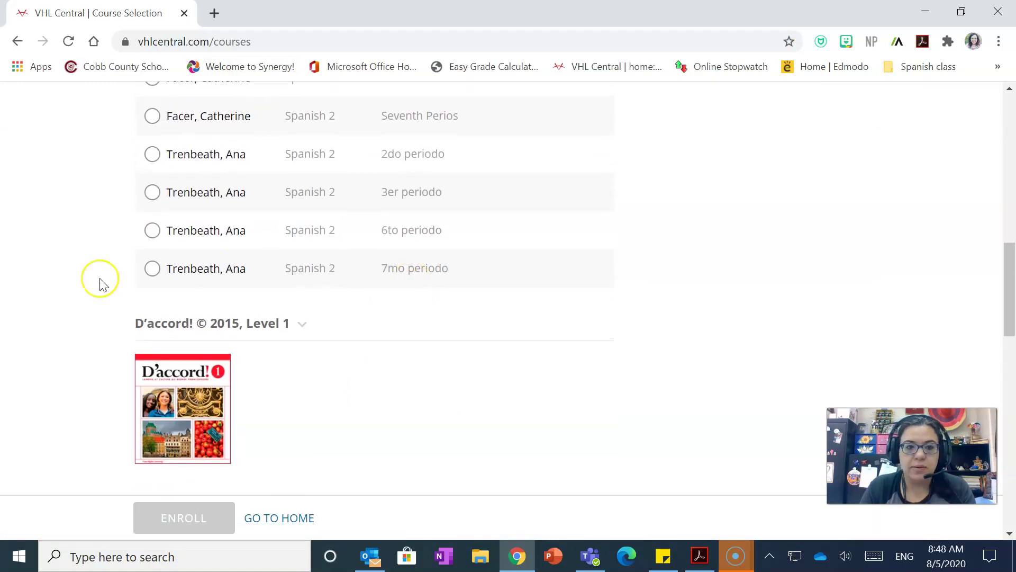
{"action": "scroll", "coordinate": [101, 282], "scroll_direction": "up", "scroll_amount": 5}
{"action": "scroll", "coordinate": [103, 285], "scroll_direction": "up", "scroll_amount": 5}
{"action": "scroll", "coordinate": [103, 285], "scroll_direction": "down", "scroll_amount": 6}
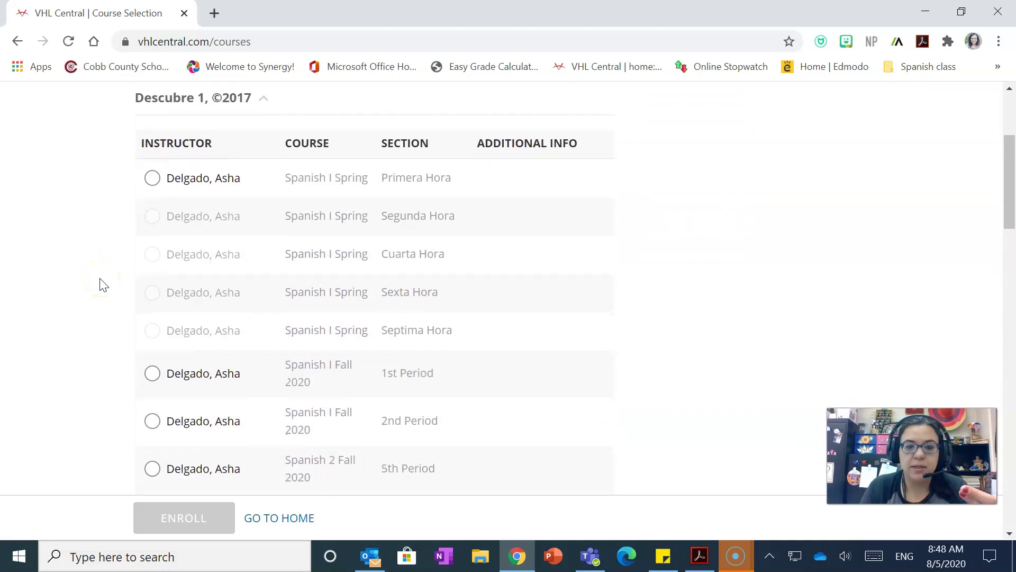
{"action": "scroll", "coordinate": [103, 285], "scroll_direction": "down", "scroll_amount": 5}
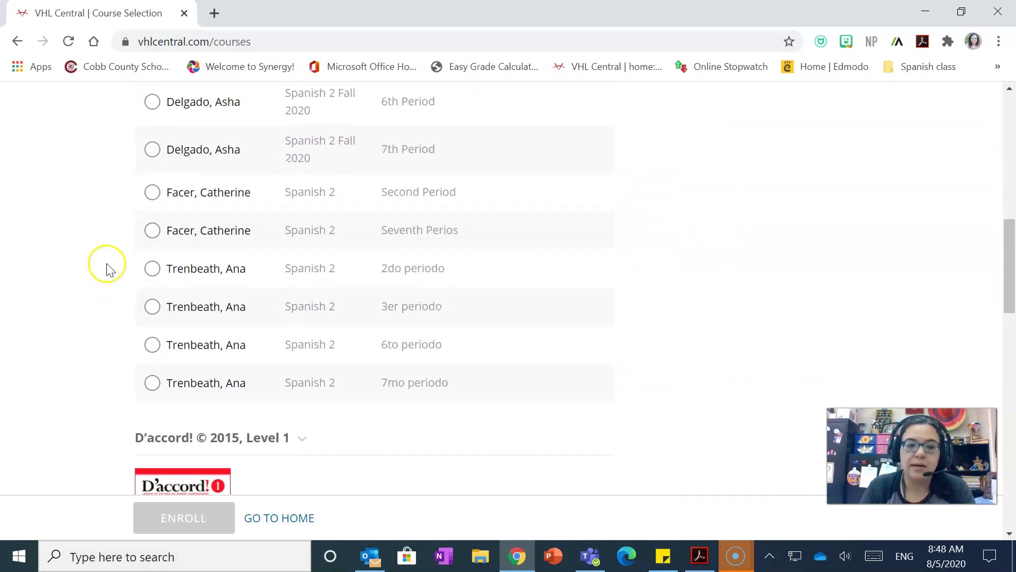
Select the Spanish 2 2do periodo class and submit the enrollment.
{"action": "left_click", "coordinate": [153, 269]}
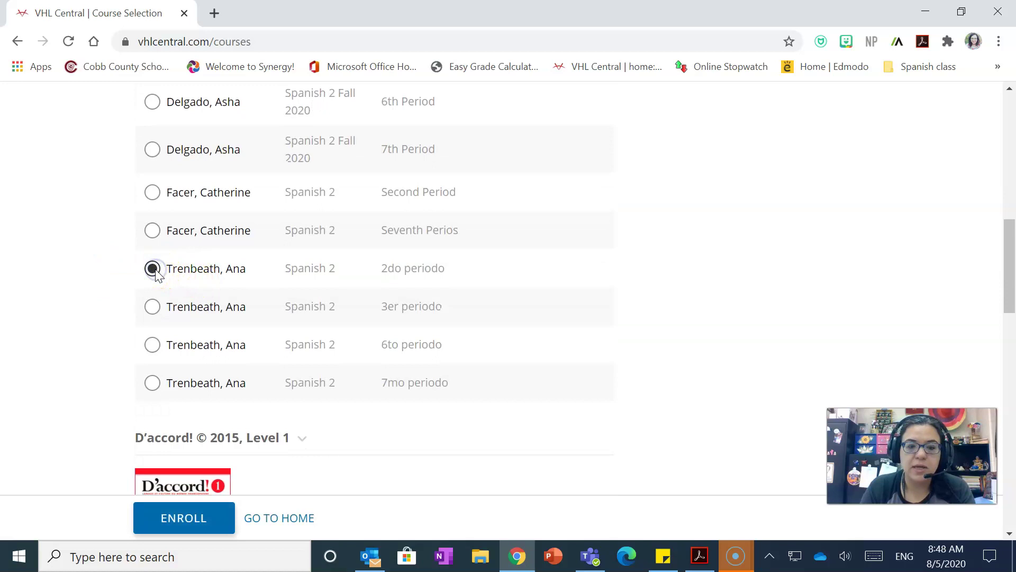
{"action": "left_click", "coordinate": [152, 307]}
{"action": "left_click", "coordinate": [151, 269]}
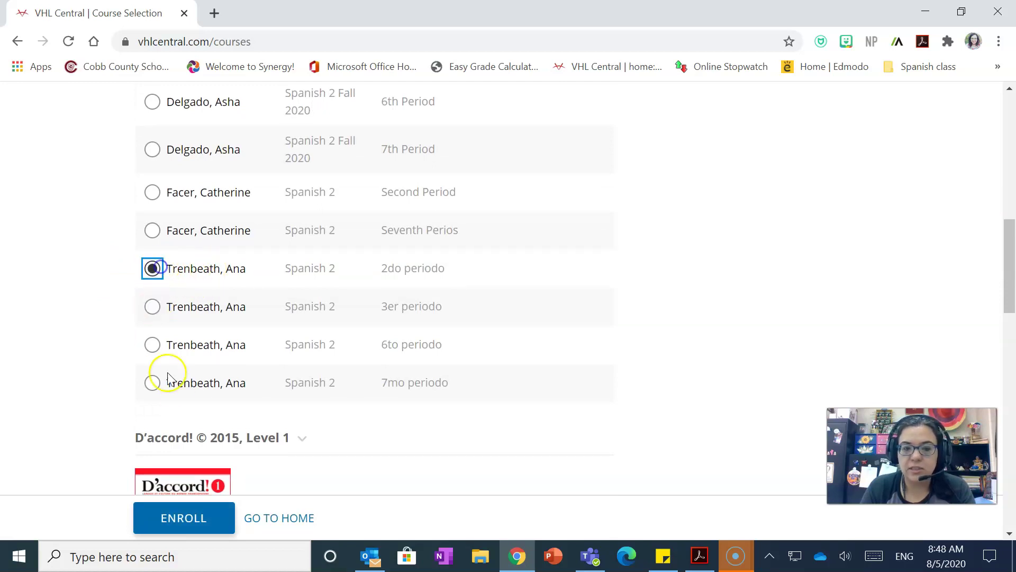
{"action": "left_click", "coordinate": [175, 514]}
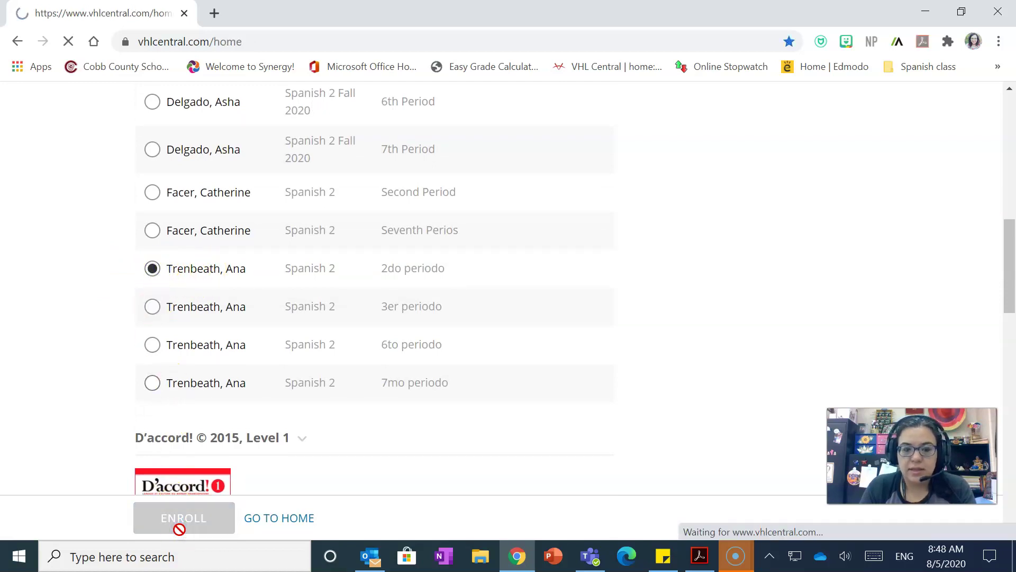
Open the Descubre 1 course from the home page.
{"action": "scroll", "coordinate": [8, 308], "scroll_direction": "down", "scroll_amount": 1}
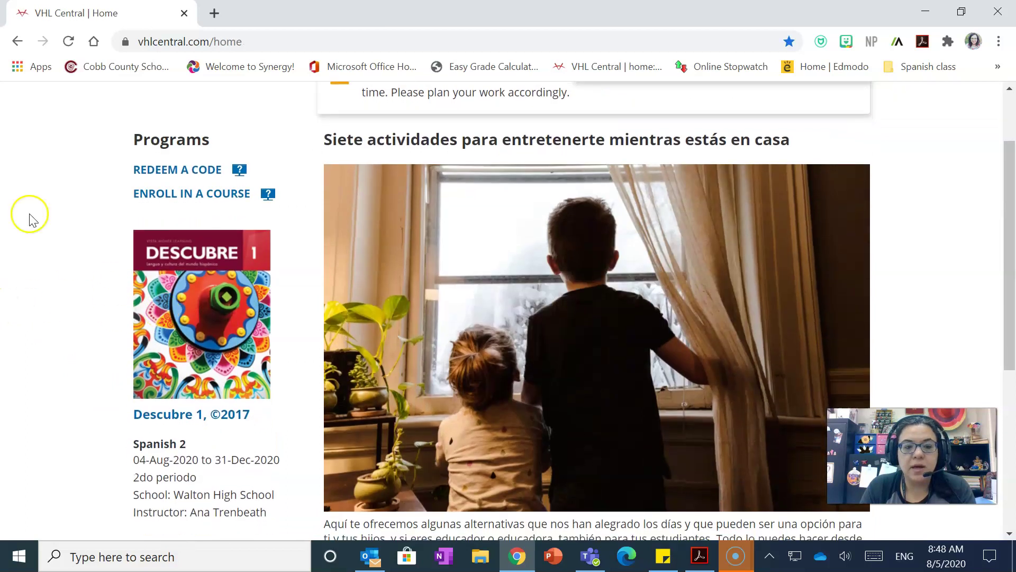
{"action": "left_click", "coordinate": [192, 324]}
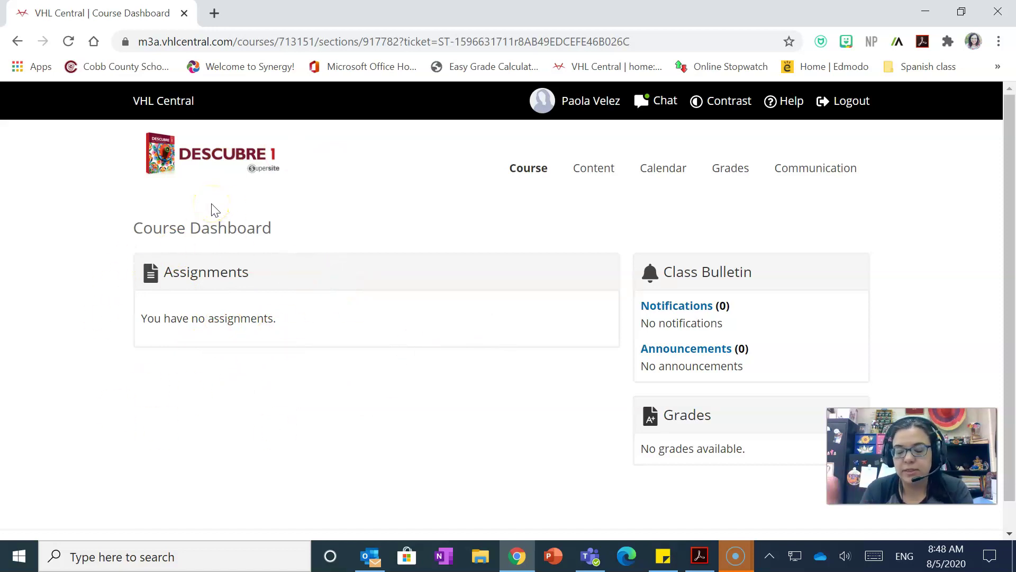
Open the Descubre 1 course calendar showing August 2020.
{"action": "mouse_move", "coordinate": [648, 176]}
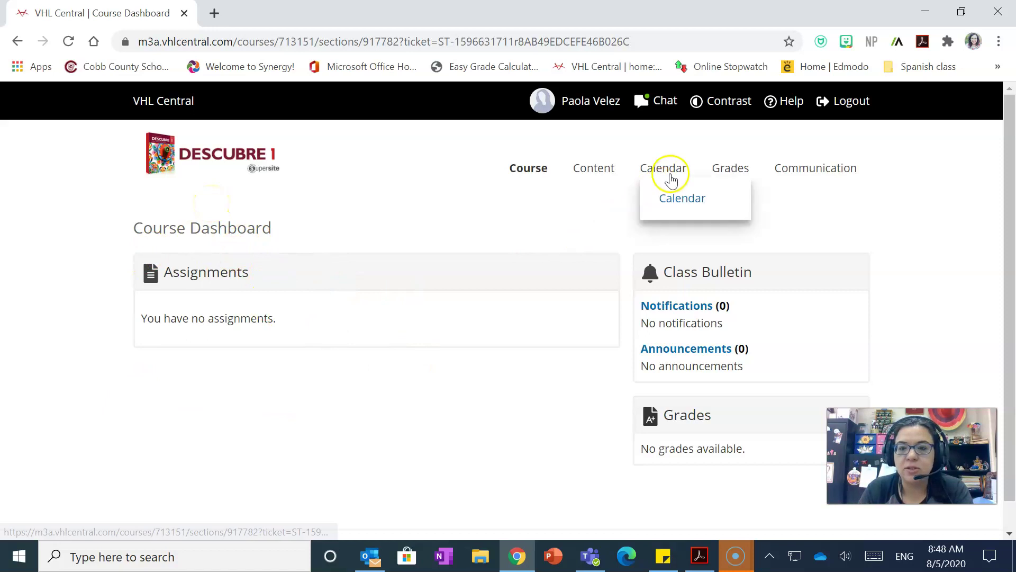
{"action": "left_click", "coordinate": [675, 199]}
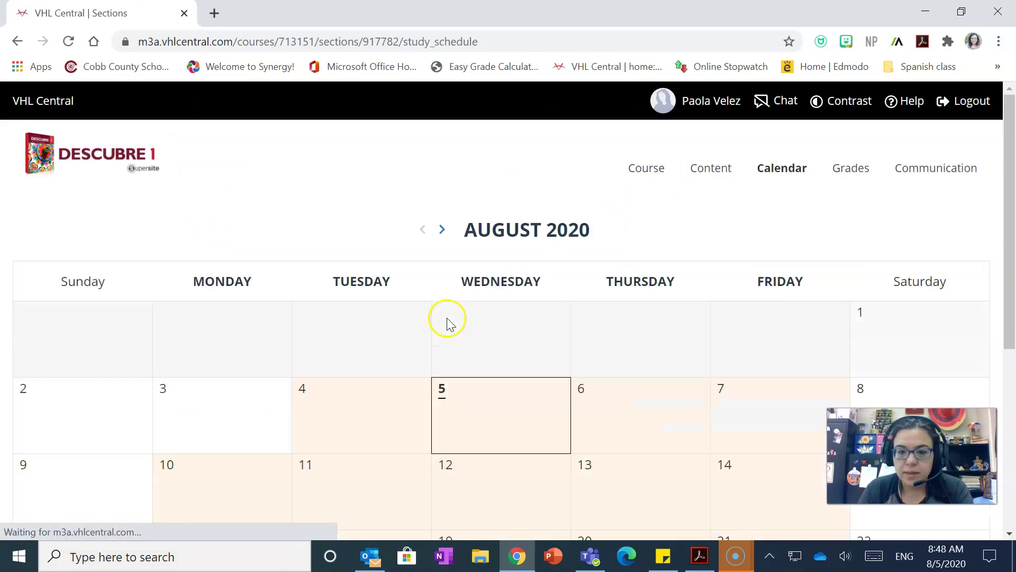
{"action": "scroll", "coordinate": [408, 402], "scroll_direction": "down", "scroll_amount": 3}
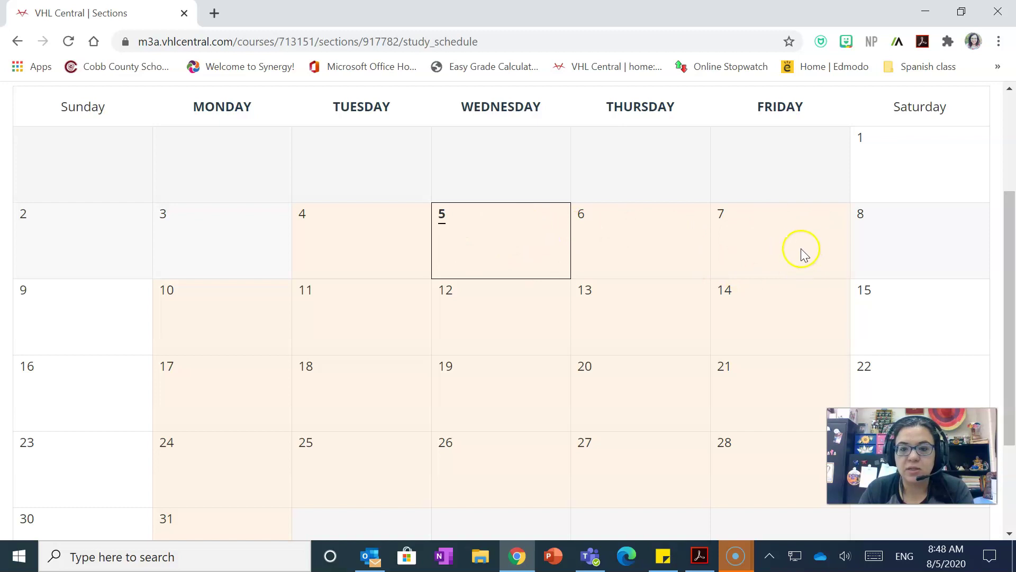
{"action": "scroll", "coordinate": [453, 371], "scroll_direction": "down", "scroll_amount": 2}
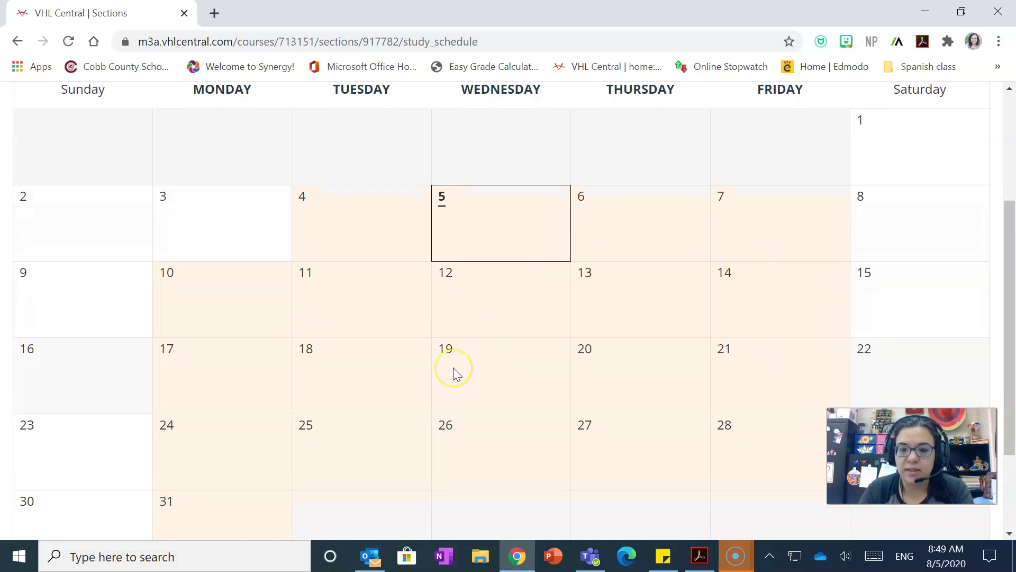
{"action": "scroll", "coordinate": [455, 372], "scroll_direction": "up", "scroll_amount": 3}
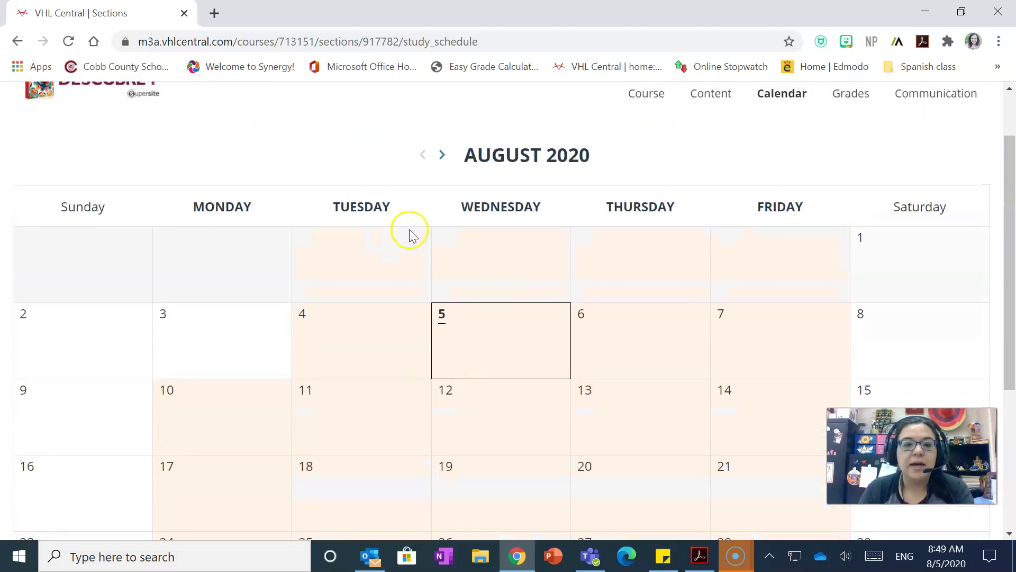
Flip to September 2020 and back to August, then open the Content menu.
{"action": "left_click", "coordinate": [442, 155]}
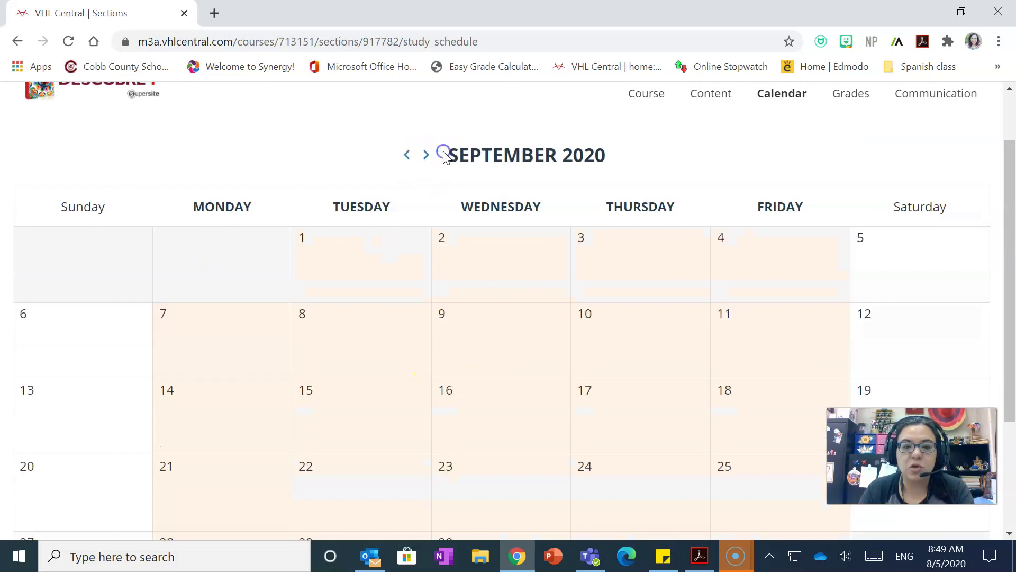
{"action": "left_click", "coordinate": [408, 154]}
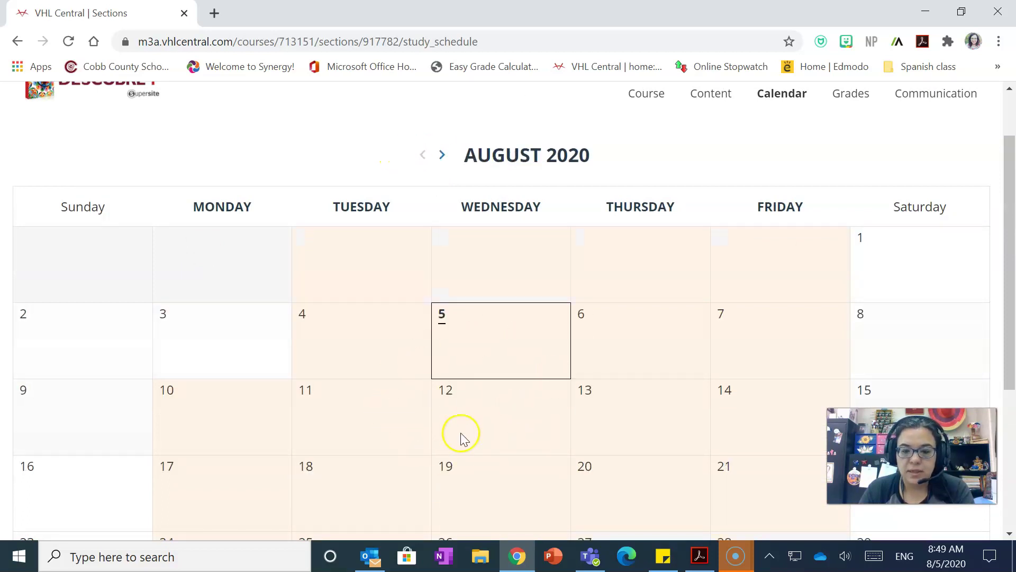
{"action": "scroll", "coordinate": [462, 438], "scroll_direction": "down", "scroll_amount": 5}
{"action": "scroll", "coordinate": [574, 268], "scroll_direction": "up", "scroll_amount": 6}
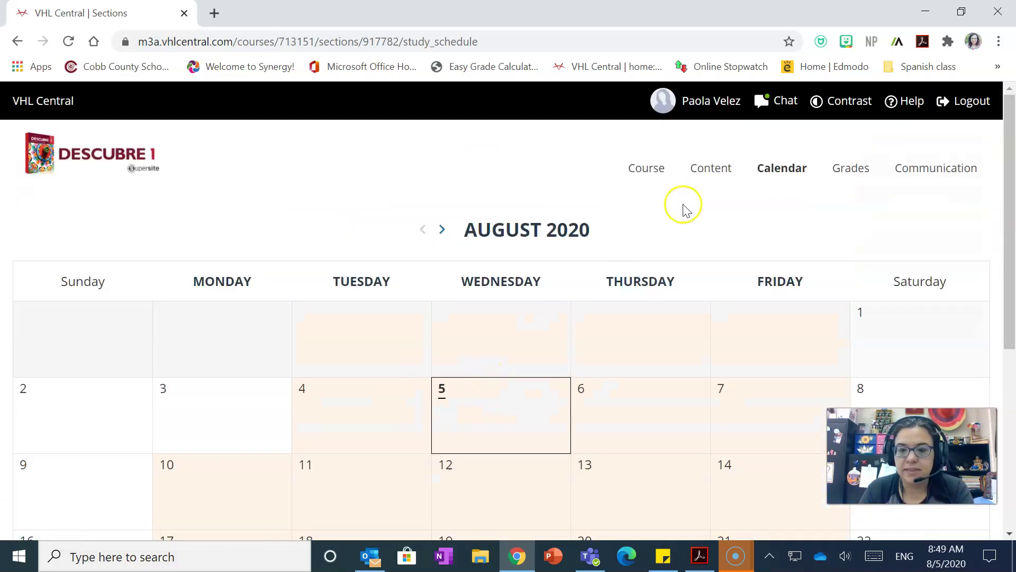
{"action": "left_click", "coordinate": [712, 172]}
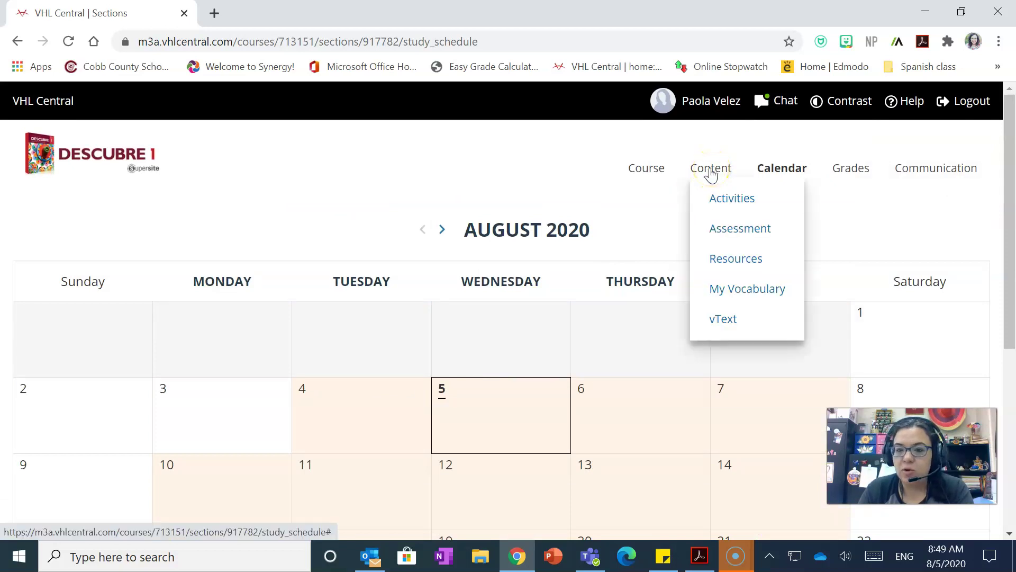
{"action": "left_click", "coordinate": [724, 316]}
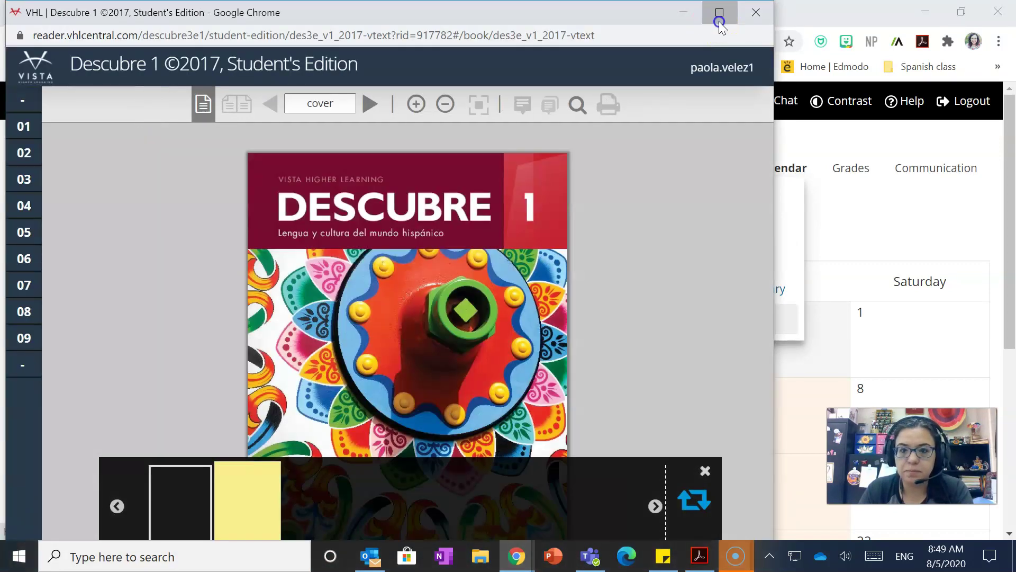
{"action": "left_click", "coordinate": [719, 13]}
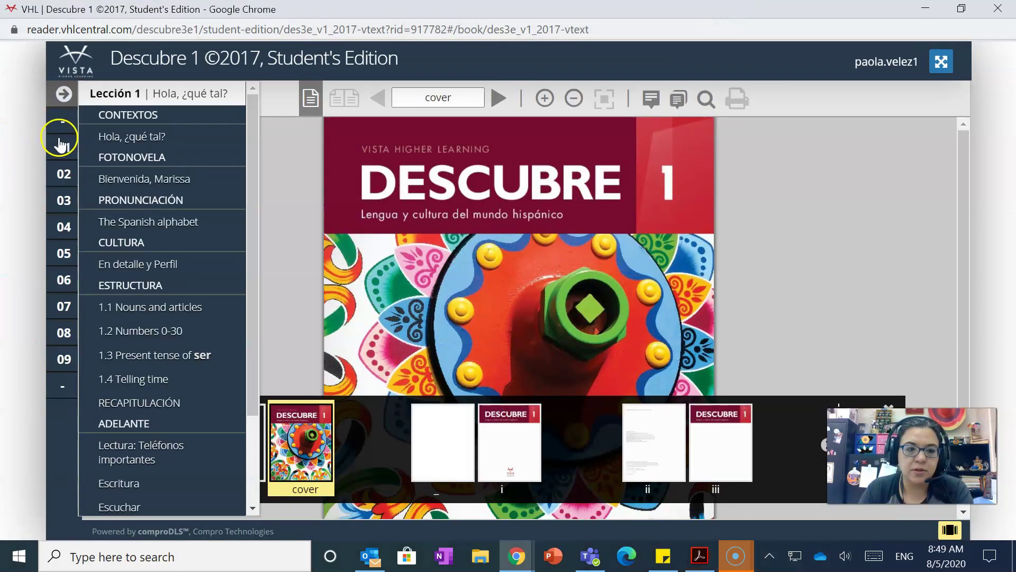
{"action": "left_click", "coordinate": [64, 233]}
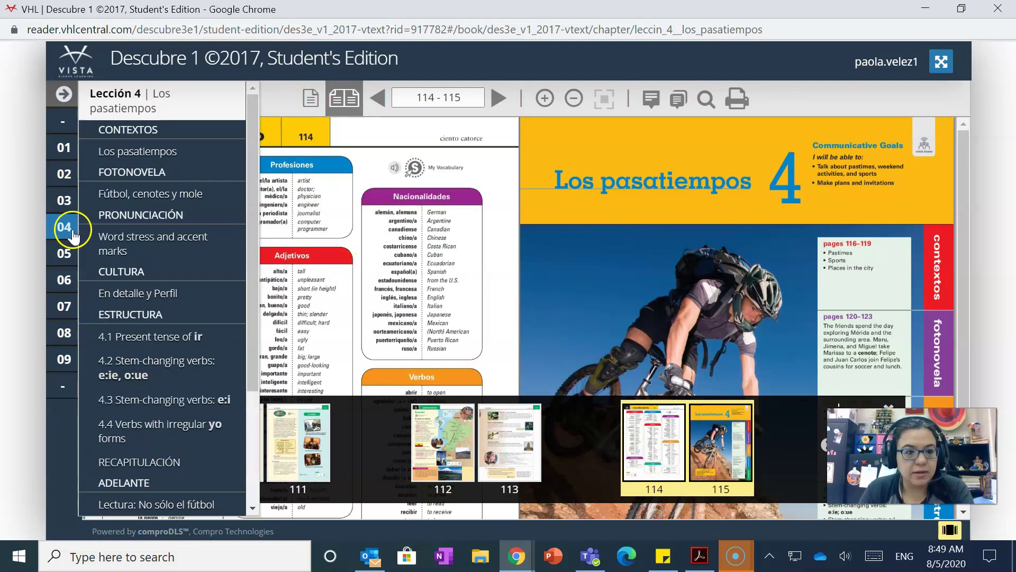
{"action": "mouse_move", "coordinate": [61, 228]}
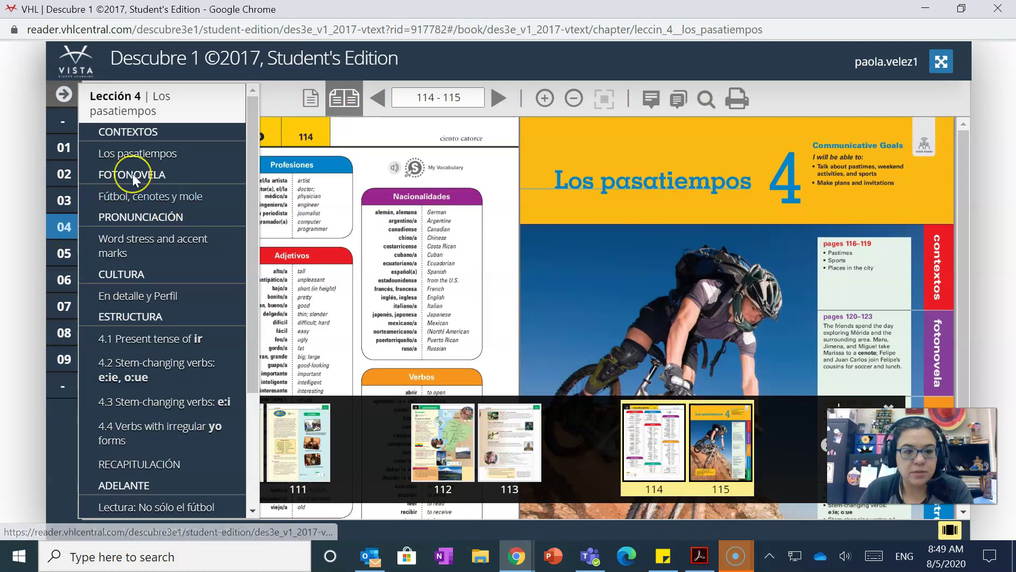
{"action": "scroll", "coordinate": [135, 174], "scroll_direction": "down", "scroll_amount": 3}
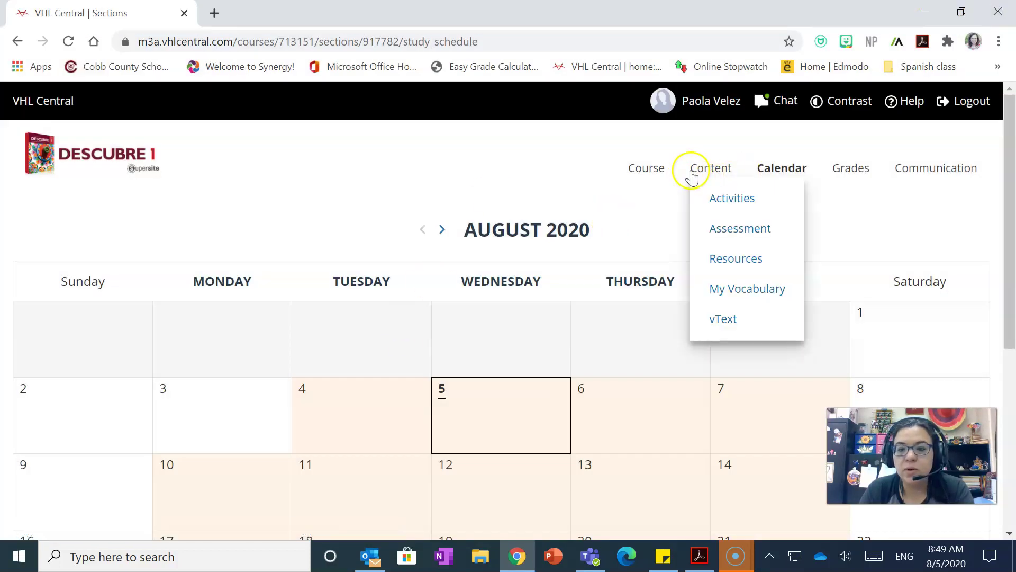
Open My Vocabulary and bring up the Lección 4 word list.
{"action": "left_click", "coordinate": [737, 296]}
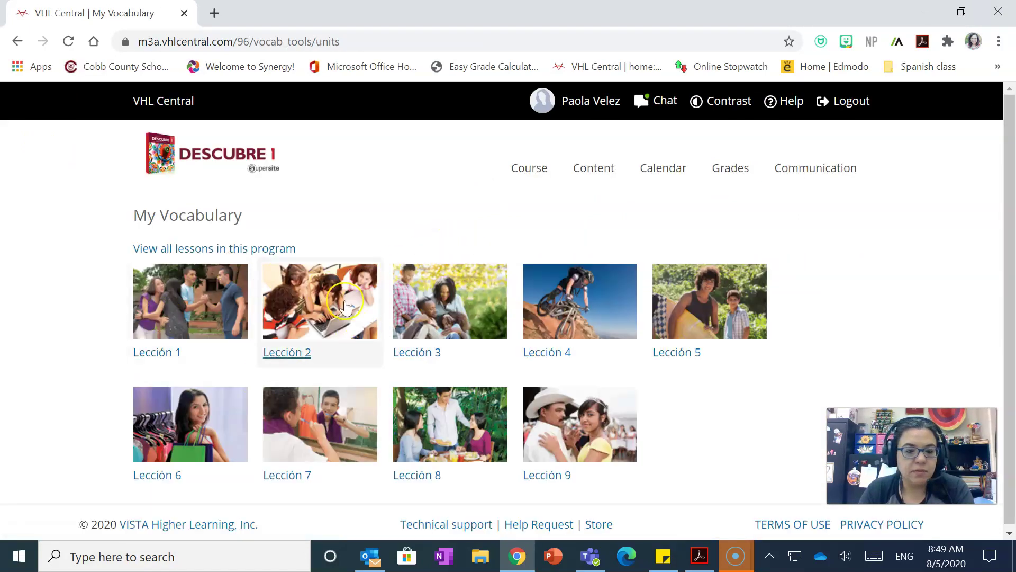
{"action": "left_click", "coordinate": [561, 295]}
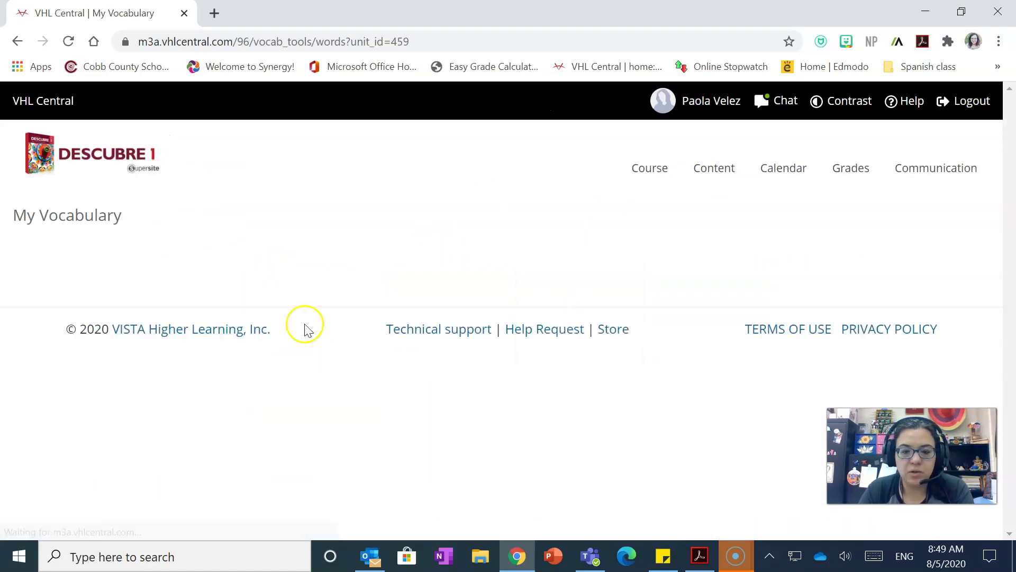
{"action": "scroll", "coordinate": [220, 305], "scroll_direction": "down", "scroll_amount": 4}
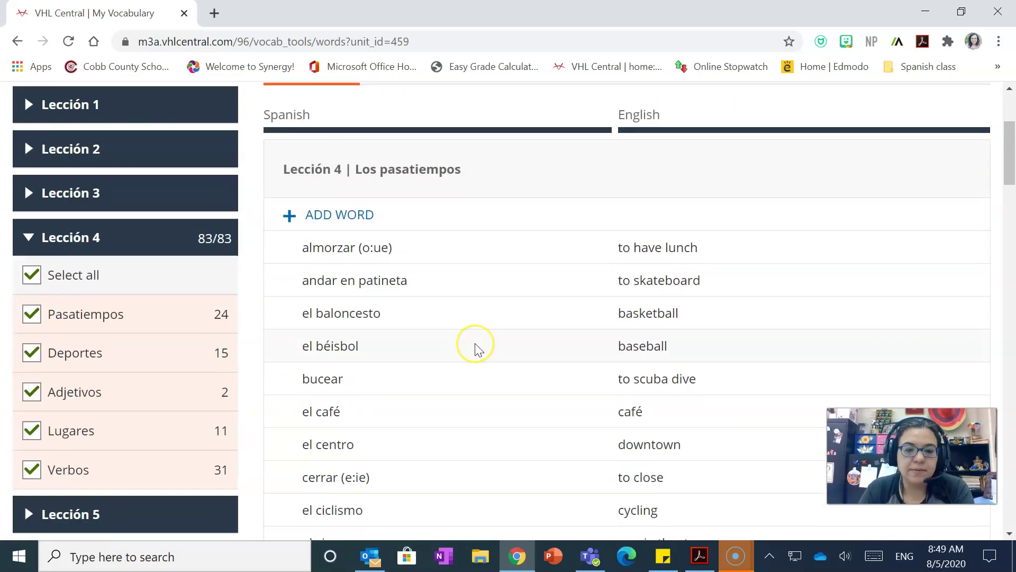
{"action": "scroll", "coordinate": [476, 349], "scroll_direction": "down", "scroll_amount": 20}
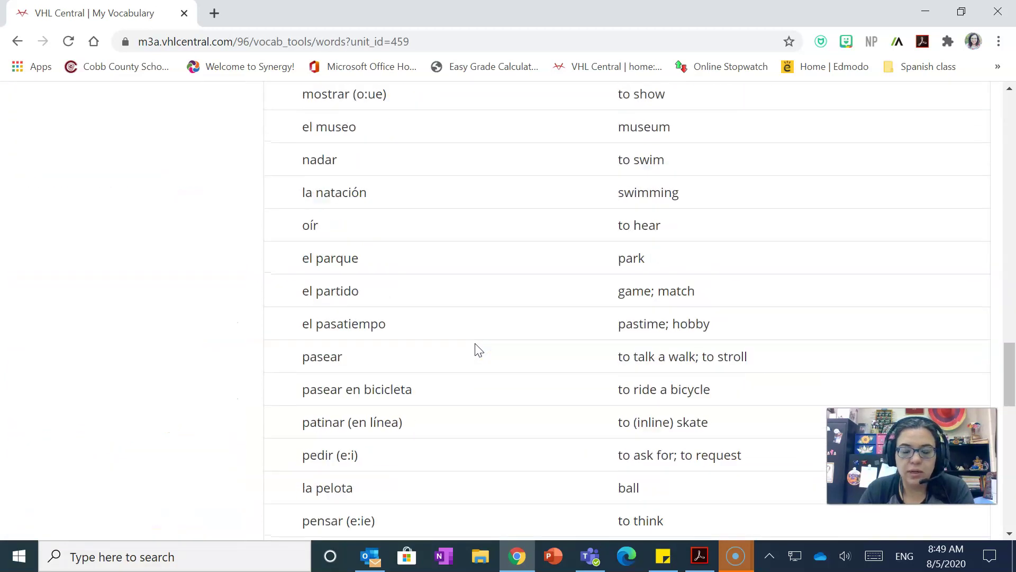
{"action": "scroll", "coordinate": [476, 347], "scroll_direction": "up", "scroll_amount": 20}
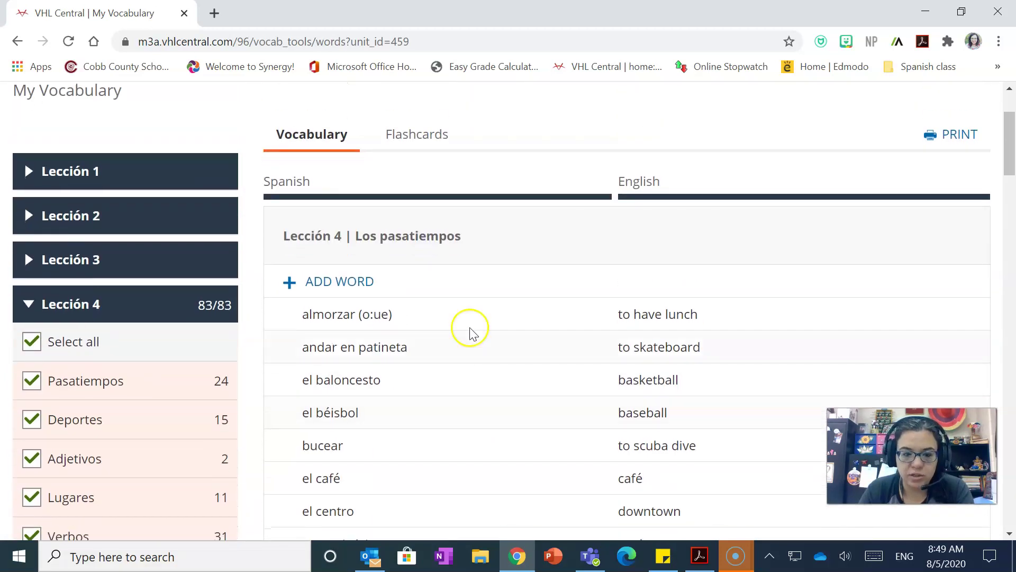
Start the 83-card Lección 4 flashcards, play 'ver películas' audio, and flip it to 'to watch movies'.
{"action": "left_click", "coordinate": [415, 137]}
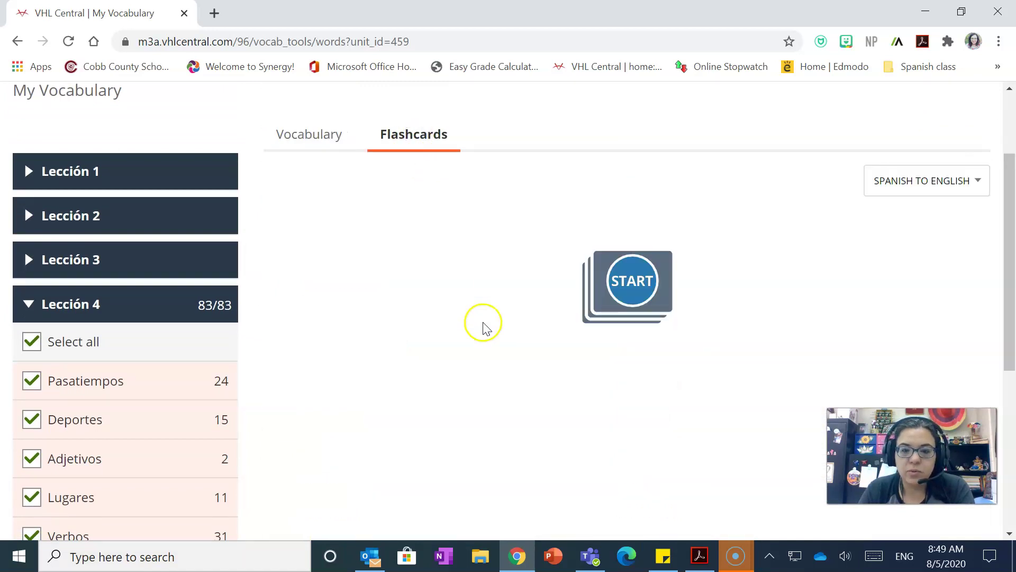
{"action": "left_click", "coordinate": [626, 290]}
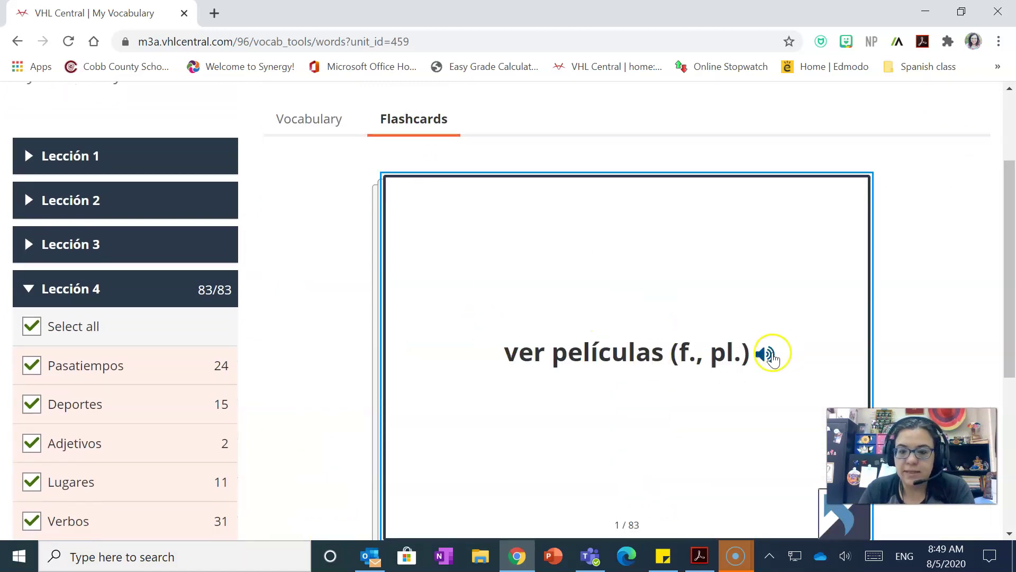
{"action": "left_click", "coordinate": [766, 354]}
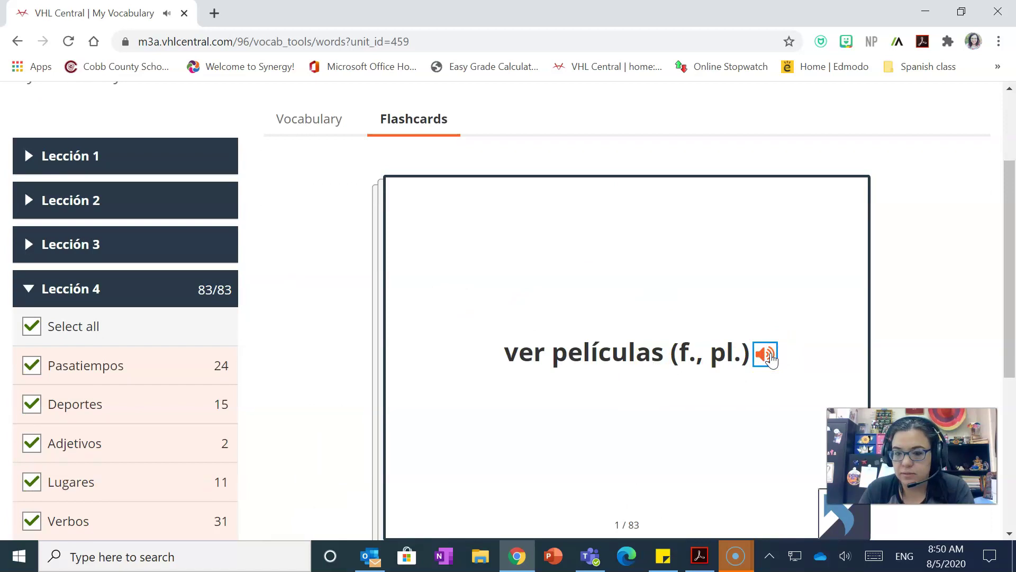
{"action": "scroll", "coordinate": [624, 345], "scroll_direction": "down", "scroll_amount": 2}
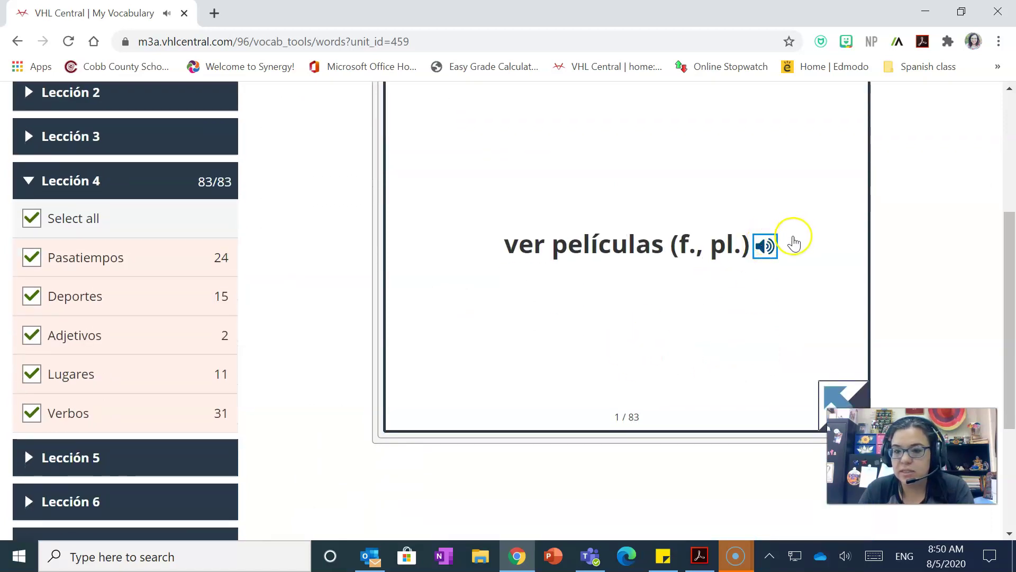
{"action": "left_click", "coordinate": [769, 246]}
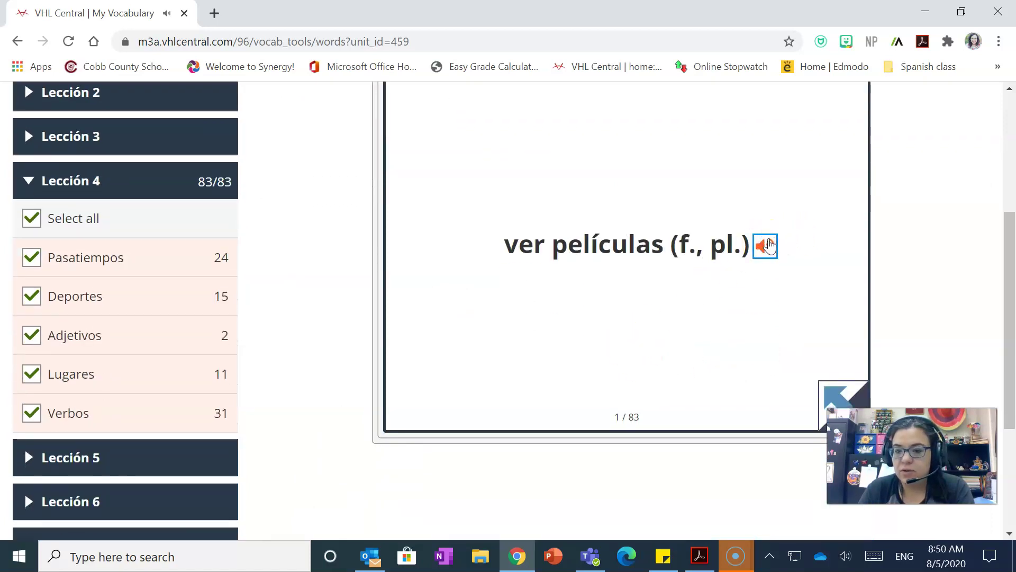
{"action": "left_click", "coordinate": [644, 360]}
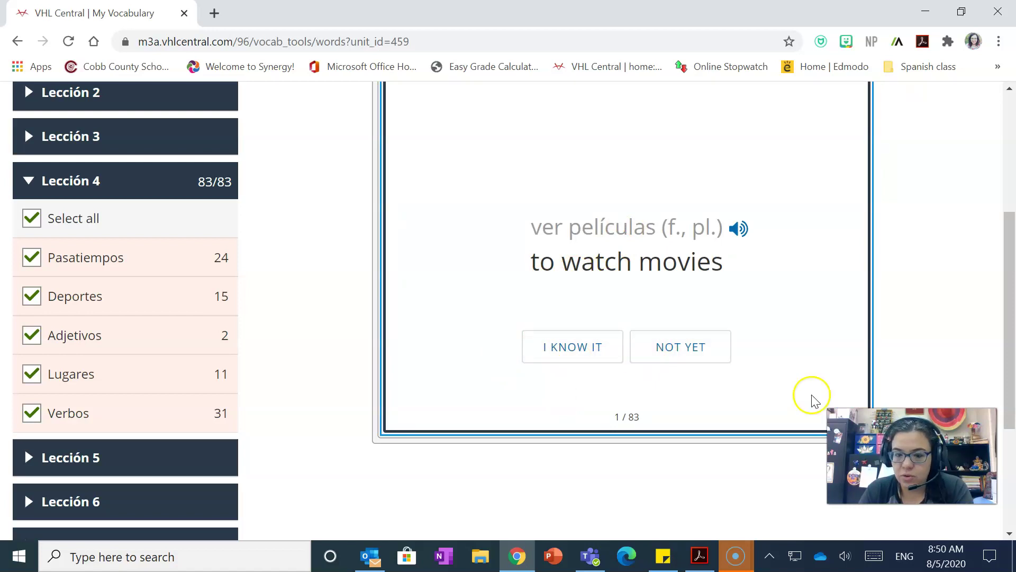
{"action": "scroll", "coordinate": [776, 233], "scroll_direction": "up", "scroll_amount": 3}
{"action": "scroll", "coordinate": [249, 163], "scroll_direction": "down", "scroll_amount": 4}
{"action": "scroll", "coordinate": [209, 159], "scroll_direction": "up", "scroll_amount": 1}
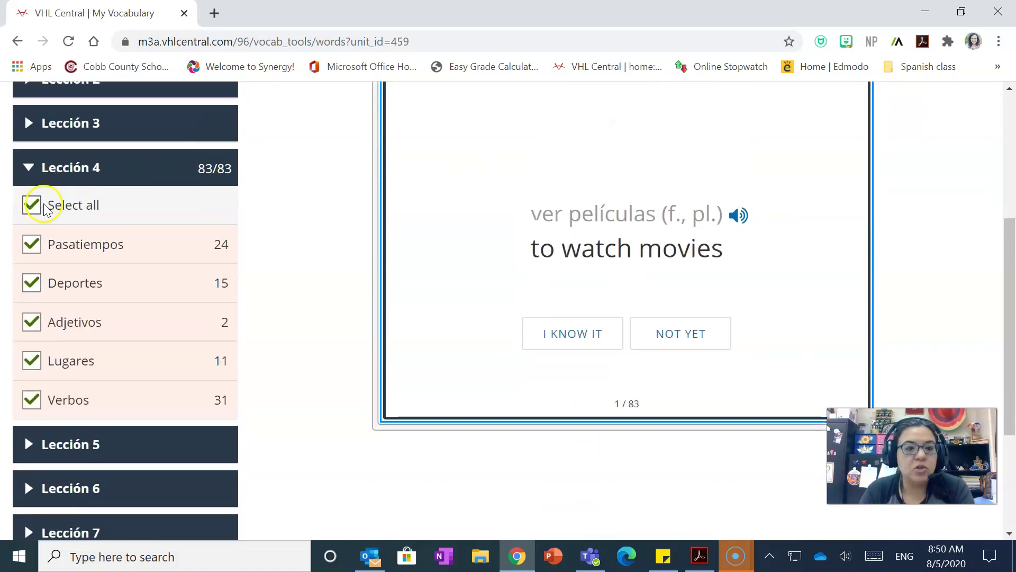
Narrow the Lección 4 vocabulary list to only the 15 Deportes words.
{"action": "left_click", "coordinate": [31, 207]}
{"action": "scroll", "coordinate": [333, 236], "scroll_direction": "up", "scroll_amount": 2}
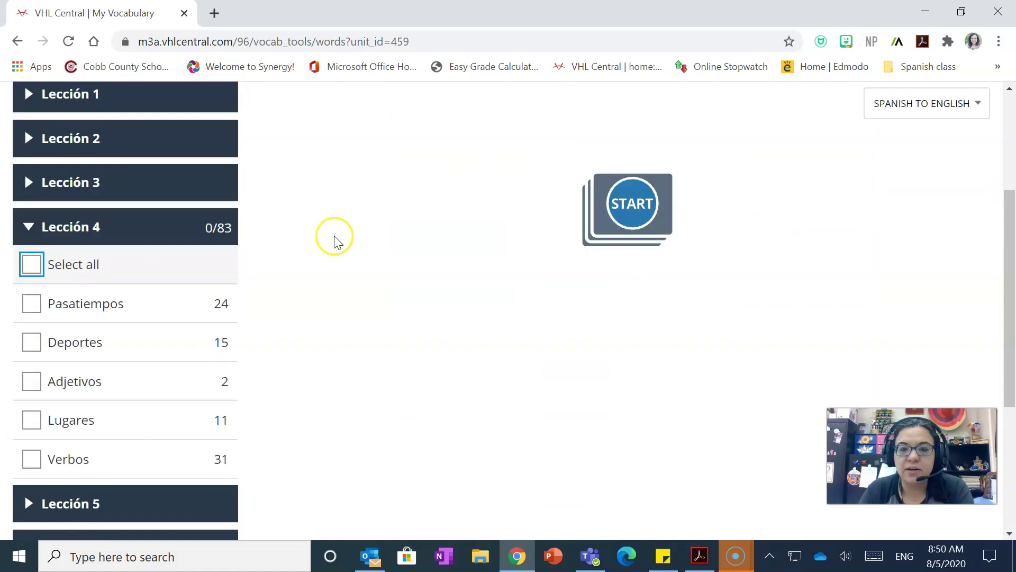
{"action": "left_click", "coordinate": [319, 113]}
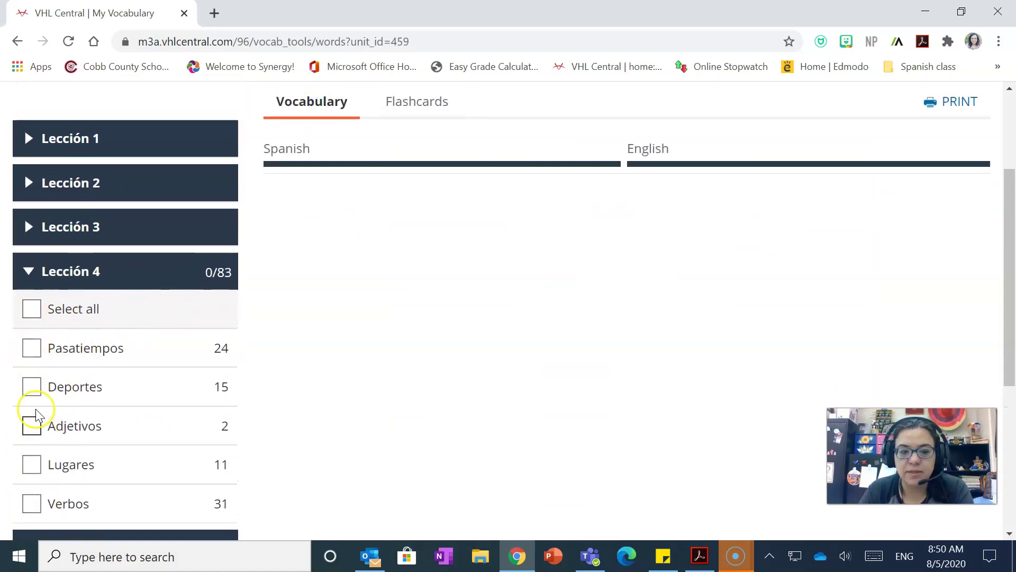
{"action": "left_click", "coordinate": [32, 388]}
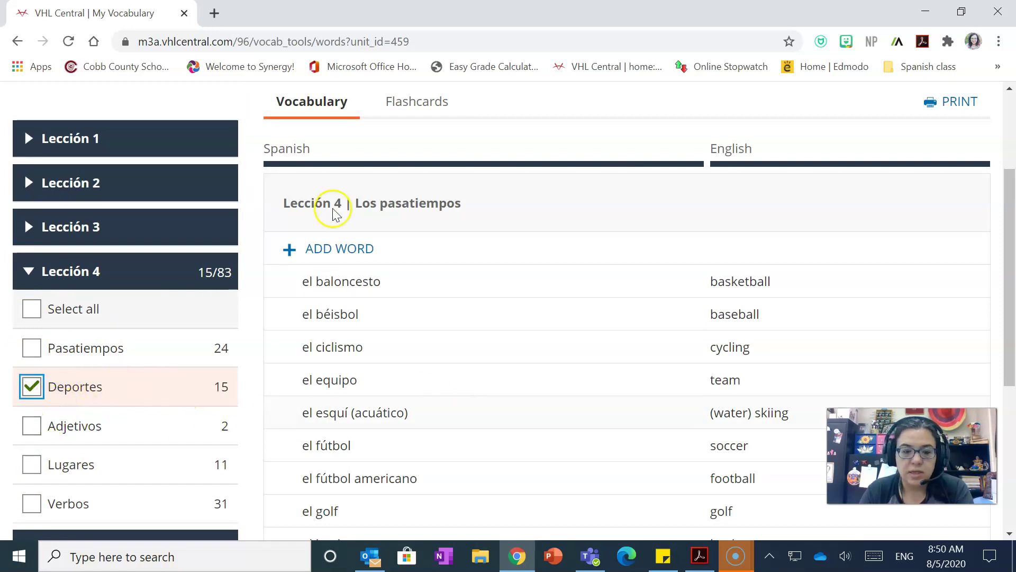
{"action": "scroll", "coordinate": [470, 422], "scroll_direction": "down", "scroll_amount": 5}
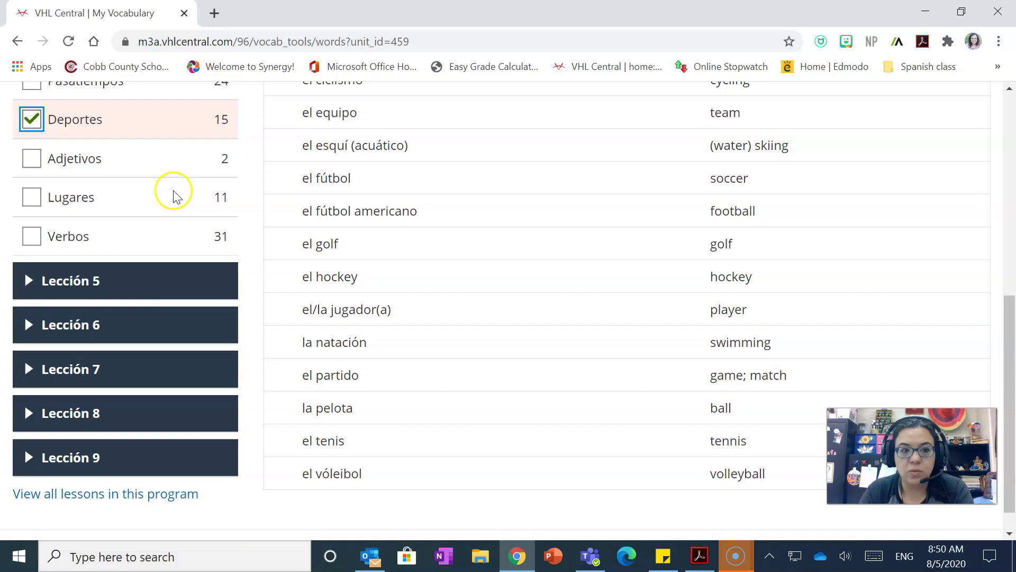
{"action": "scroll", "coordinate": [435, 325], "scroll_direction": "up", "scroll_amount": 5}
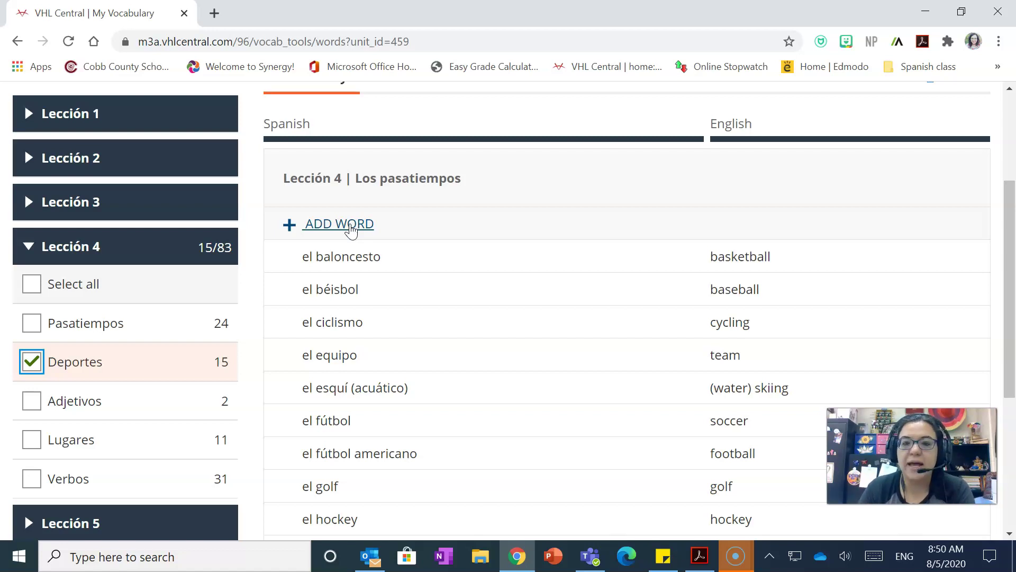
Return to the Descubre 1 course dashboard via the logo.
{"action": "scroll", "coordinate": [351, 227], "scroll_direction": "up", "scroll_amount": 3}
{"action": "mouse_move", "coordinate": [710, 170]}
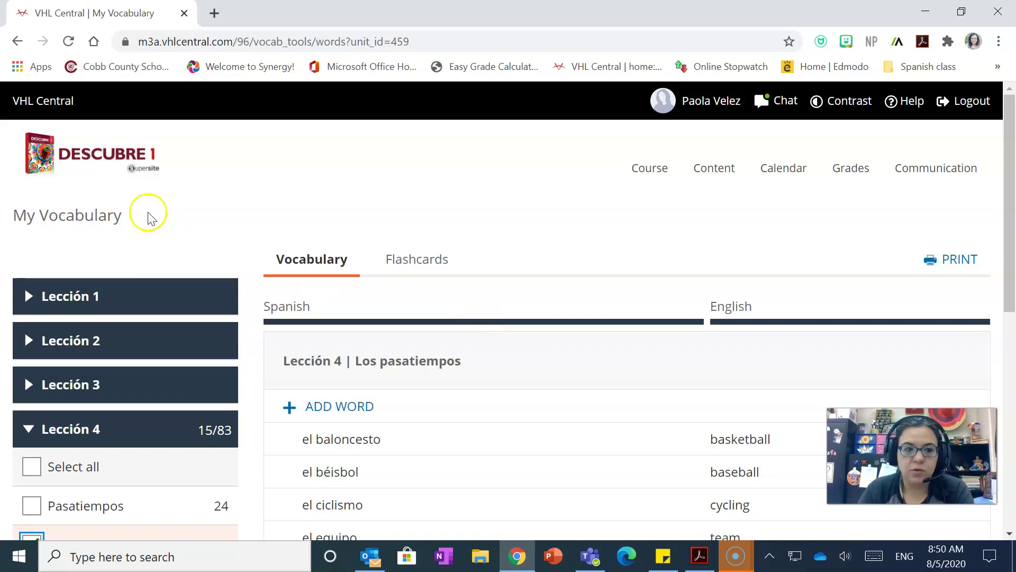
{"action": "left_click", "coordinate": [87, 162]}
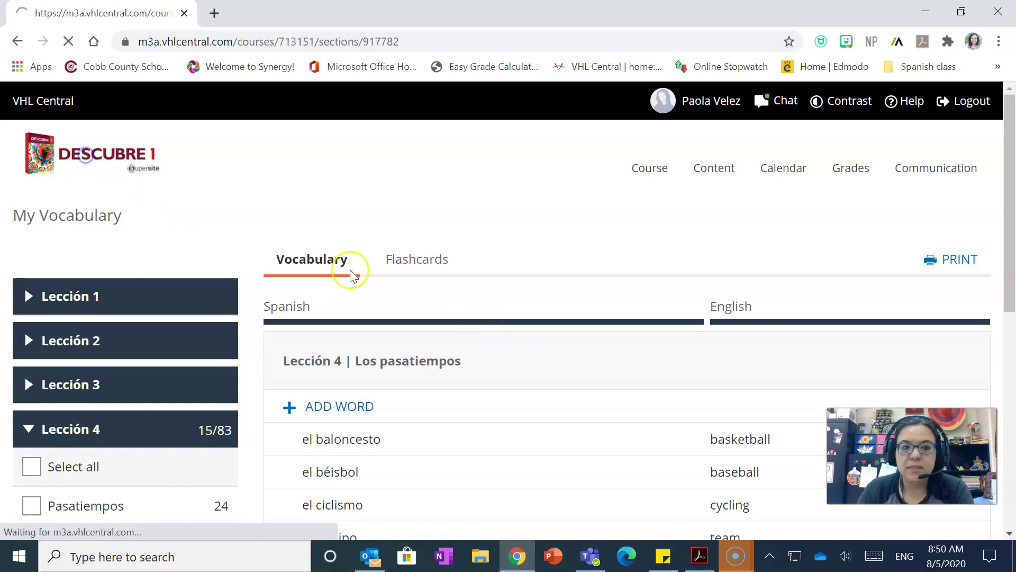